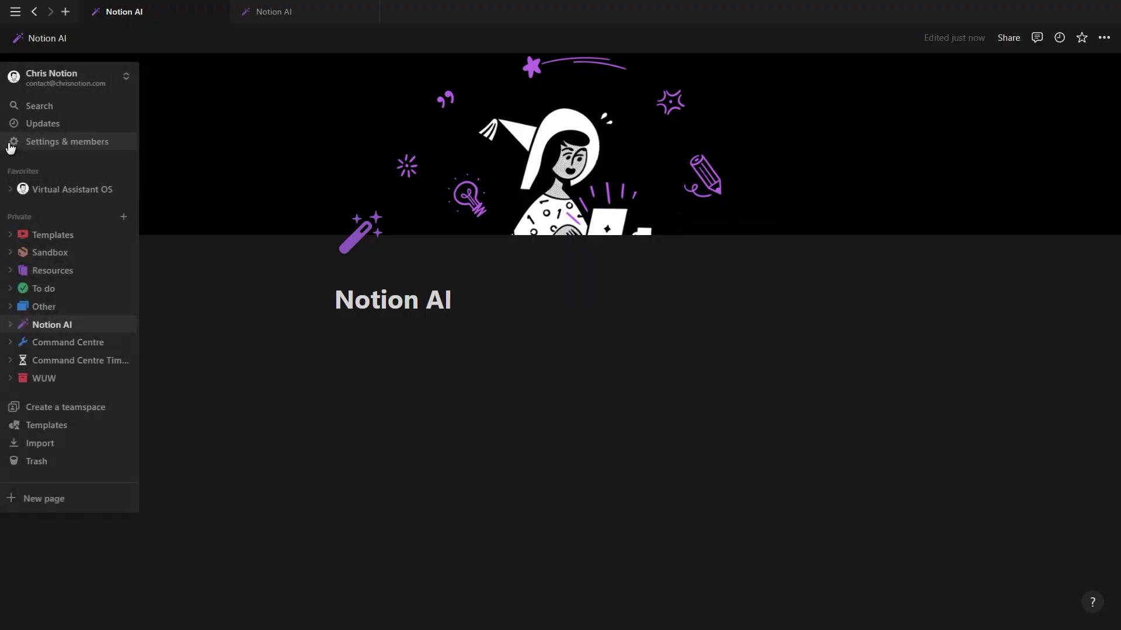
- Review the monthly and annual Notion AI add-on pricing in the workspace plans settings
left_click(43, 142)
left_click(264, 283)
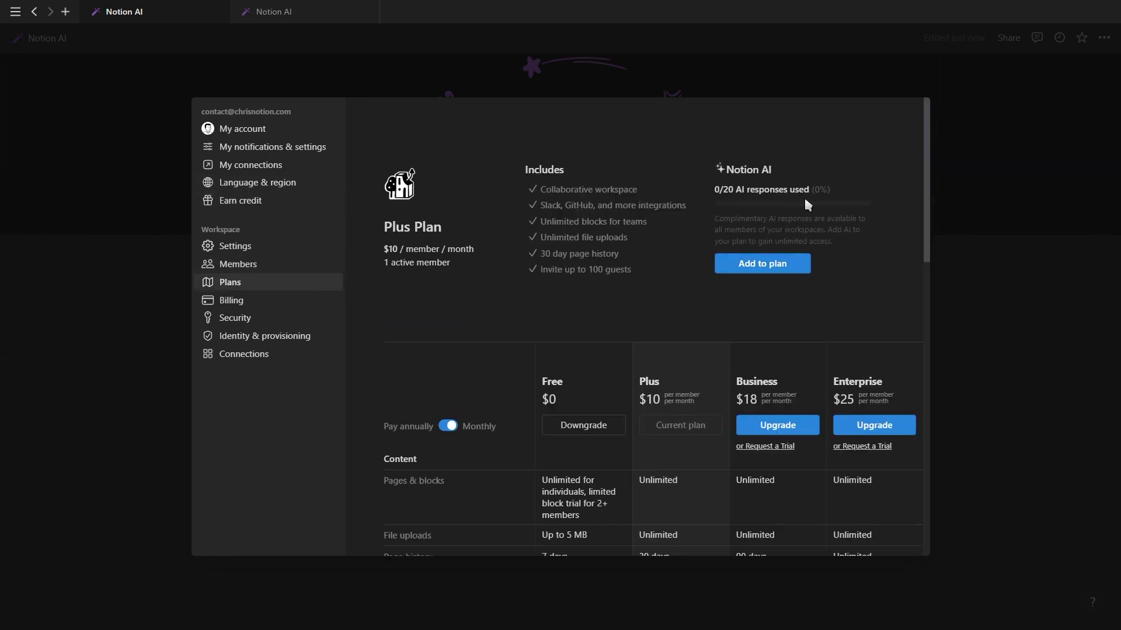
left_click(777, 267)
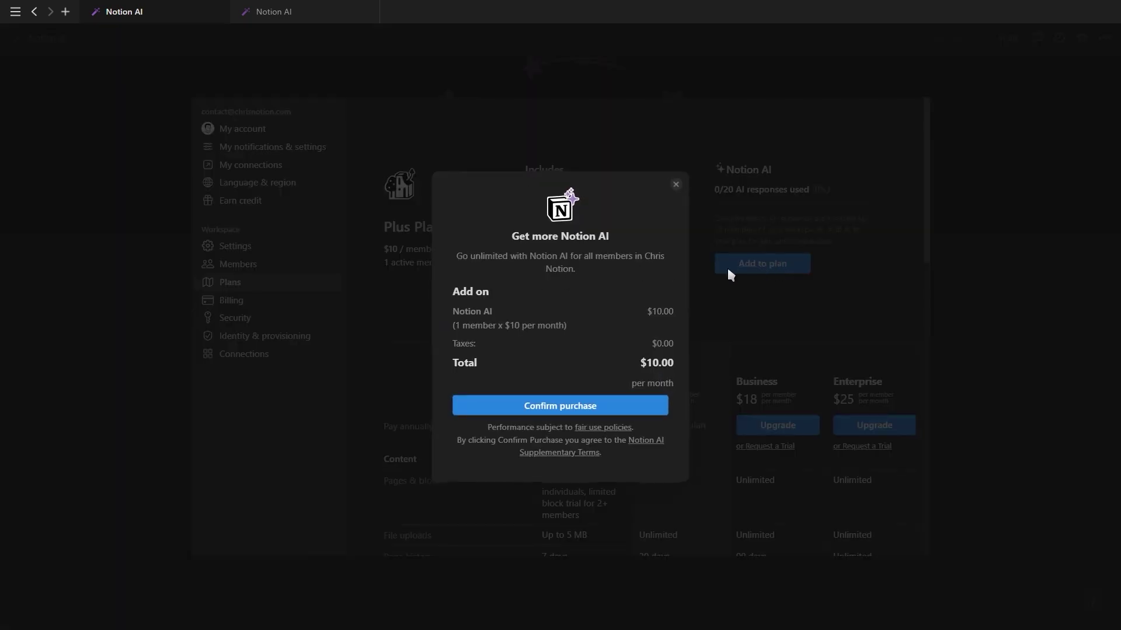
left_click(675, 187)
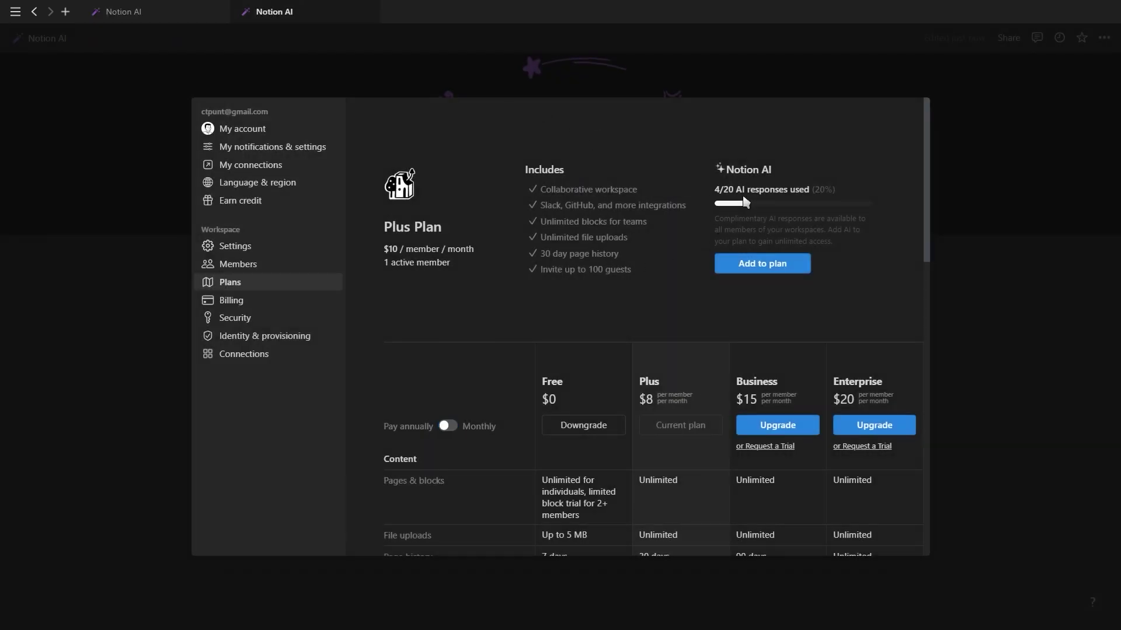
left_click(753, 268)
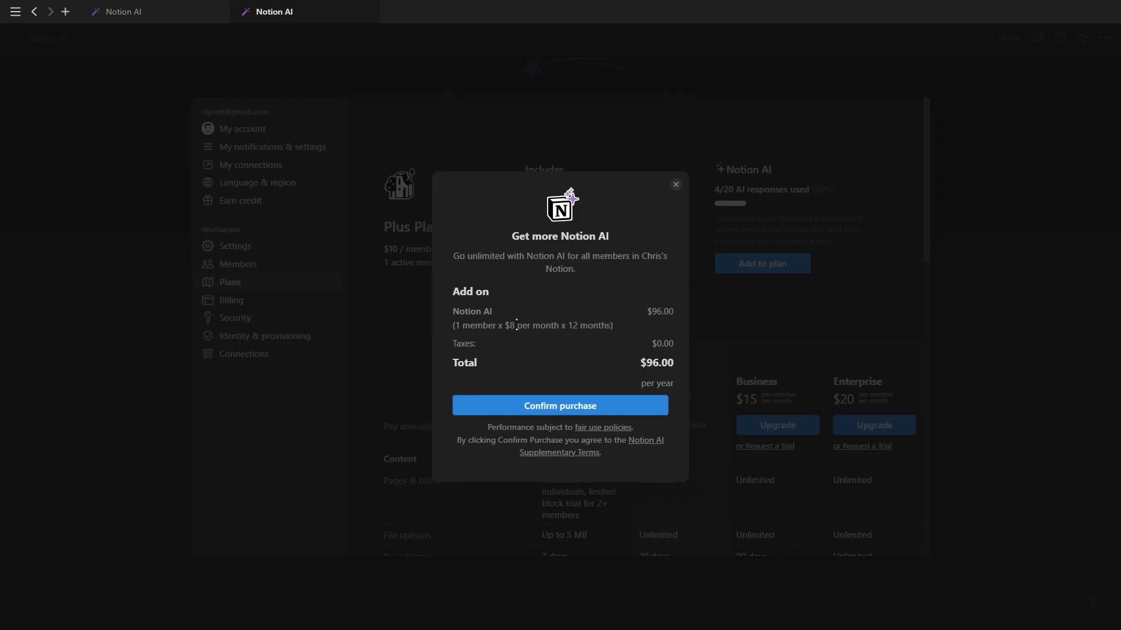
left_click(676, 186)
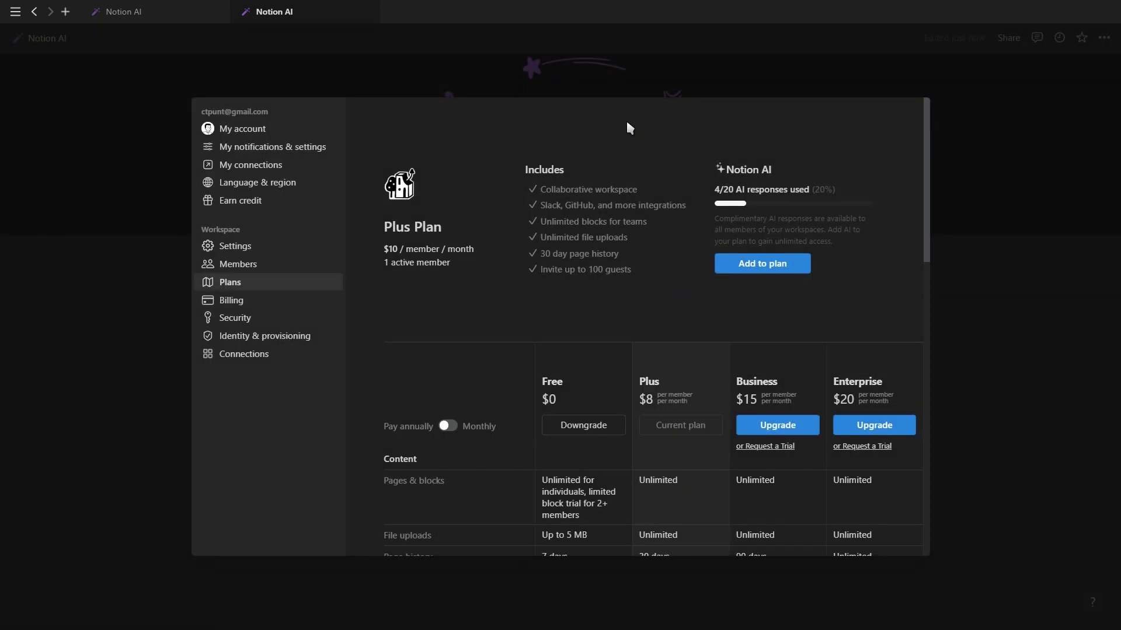
- Insert a new gallery database named VA under the Notion AI page title
left_click(591, 81)
left_click(806, 395)
type("/gal")
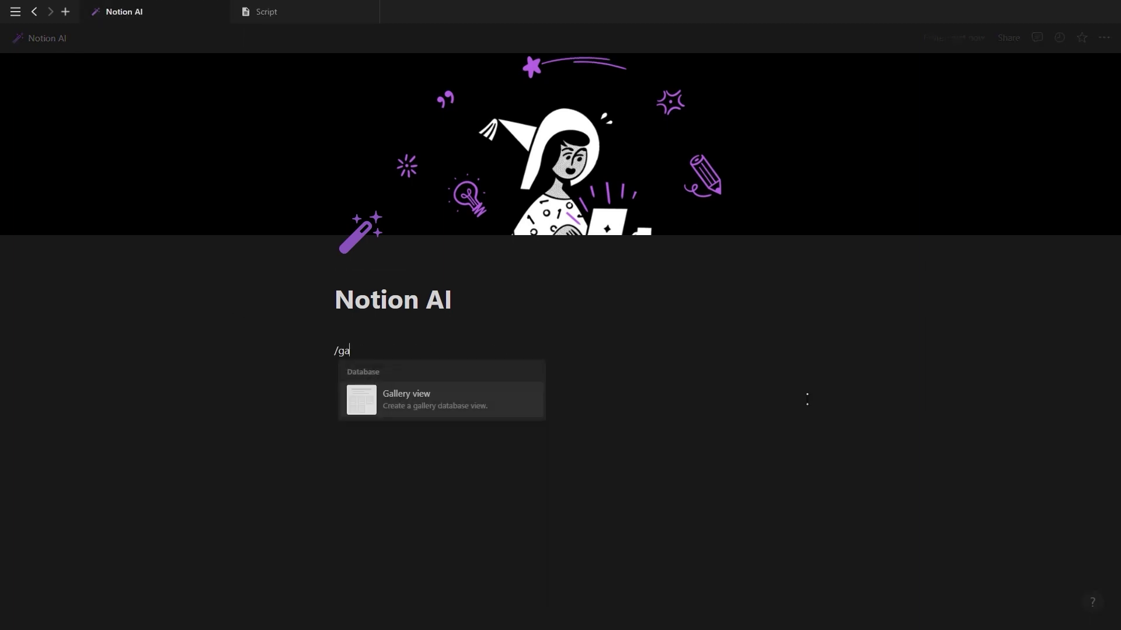
key("Return")
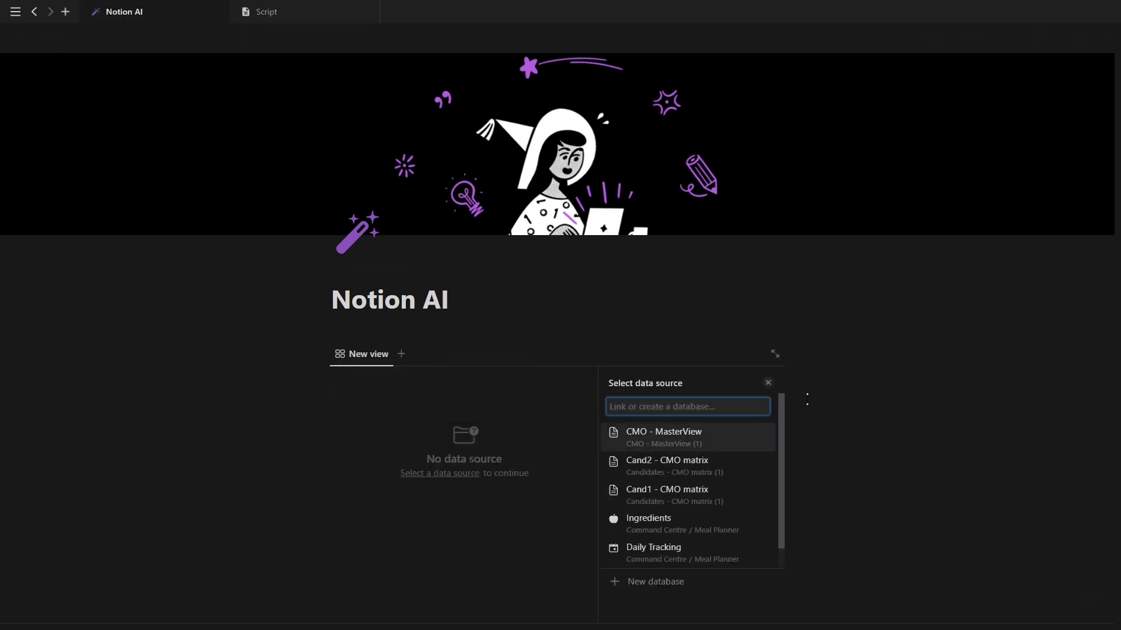
left_click(708, 583)
type("VA")
- Hide the database title and clear the gallery view's name
left_click(364, 384)
left_click(376, 450)
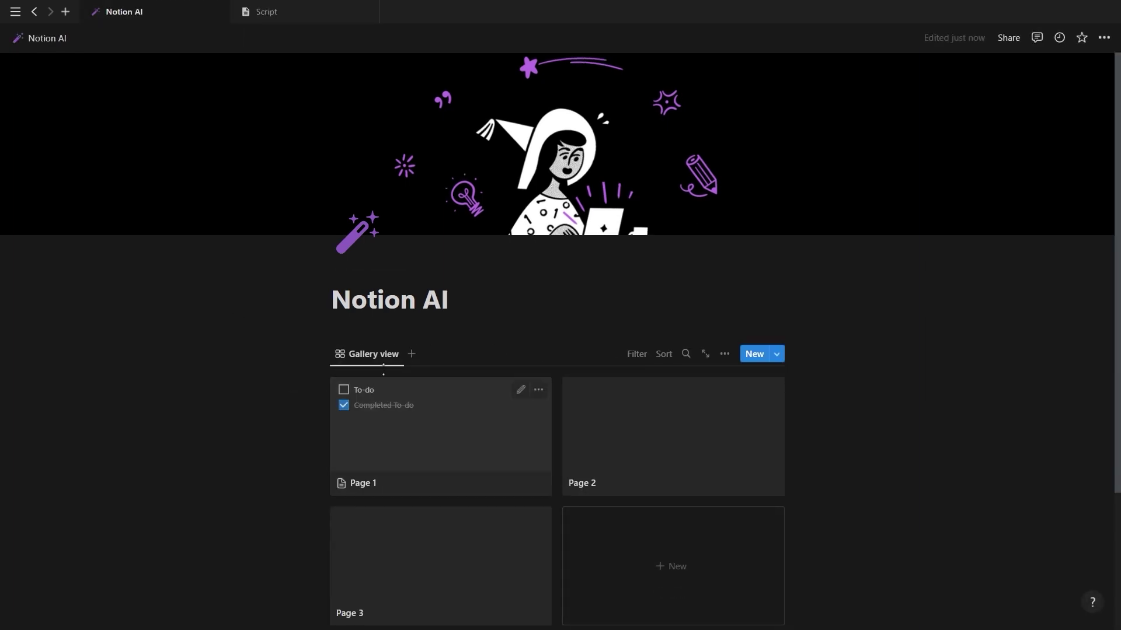
left_click(371, 353)
left_click(384, 394)
key("BackSpace")
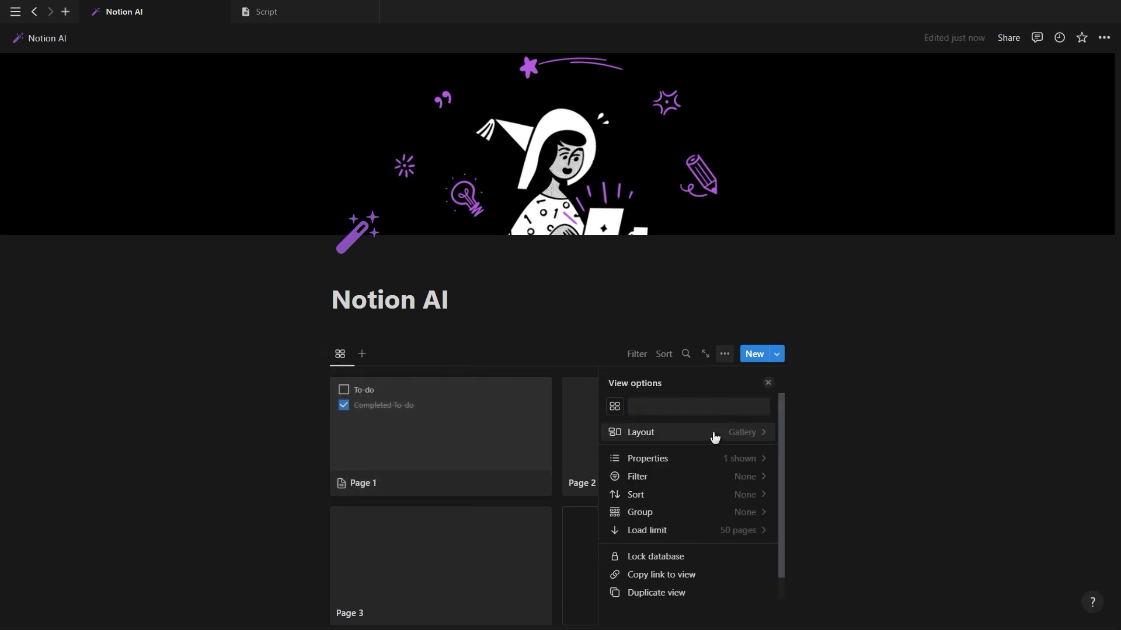
- Set the gallery layout to Card preview None and Card size Small
left_click(712, 434)
left_click(702, 551)
left_click(704, 569)
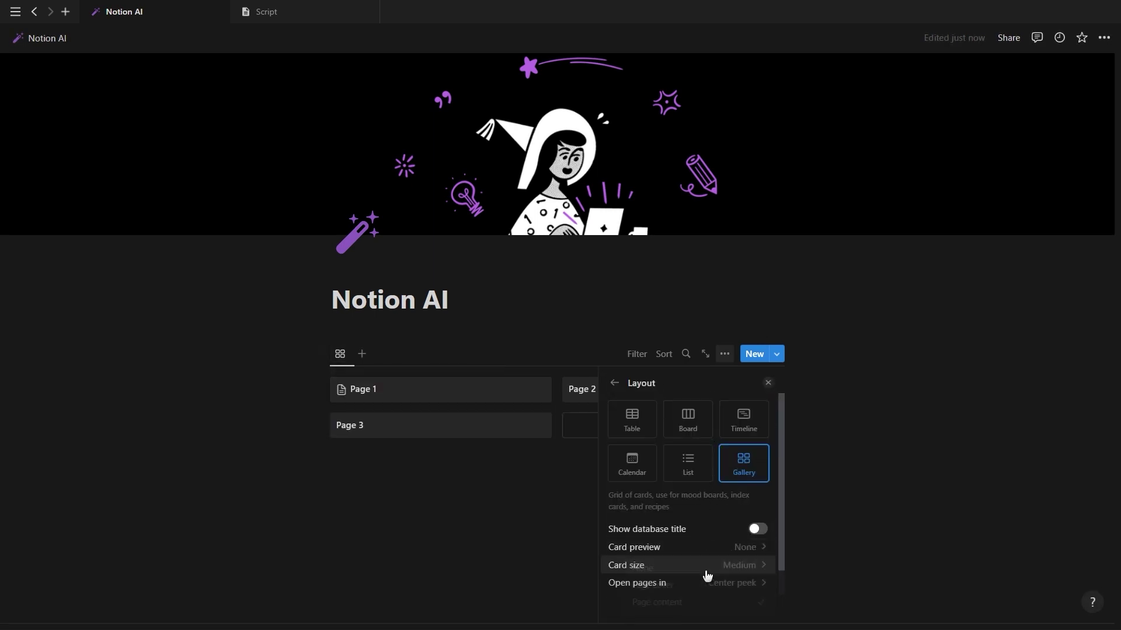
left_click(704, 567)
left_click(694, 506)
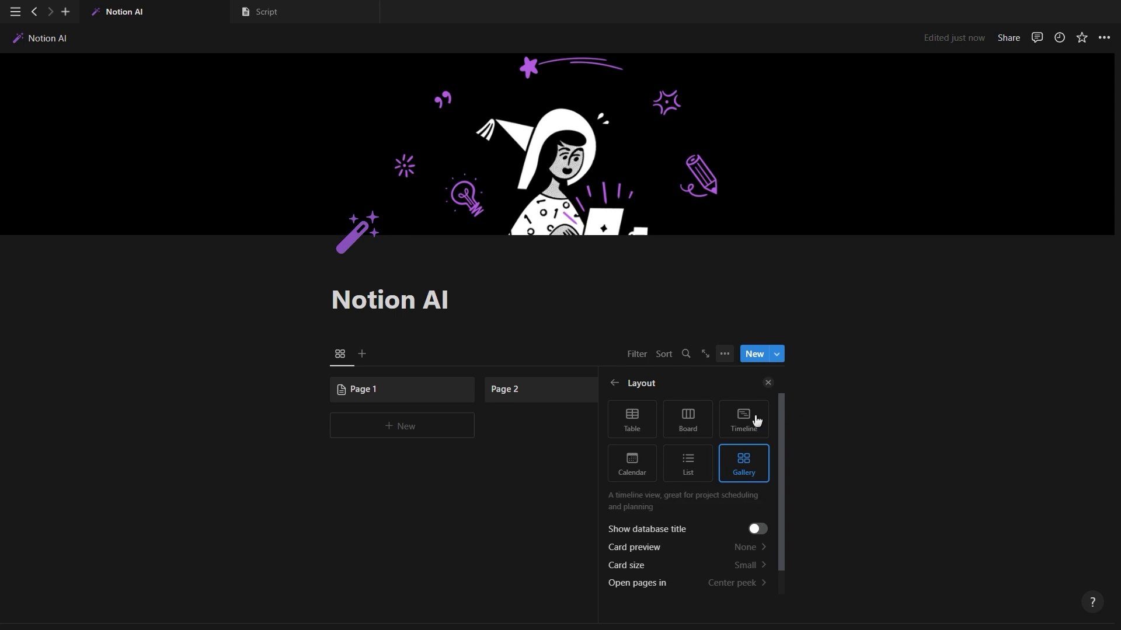
left_click(768, 385)
- On Page 1, add a Section select property and a Prompts number property
left_click(428, 393)
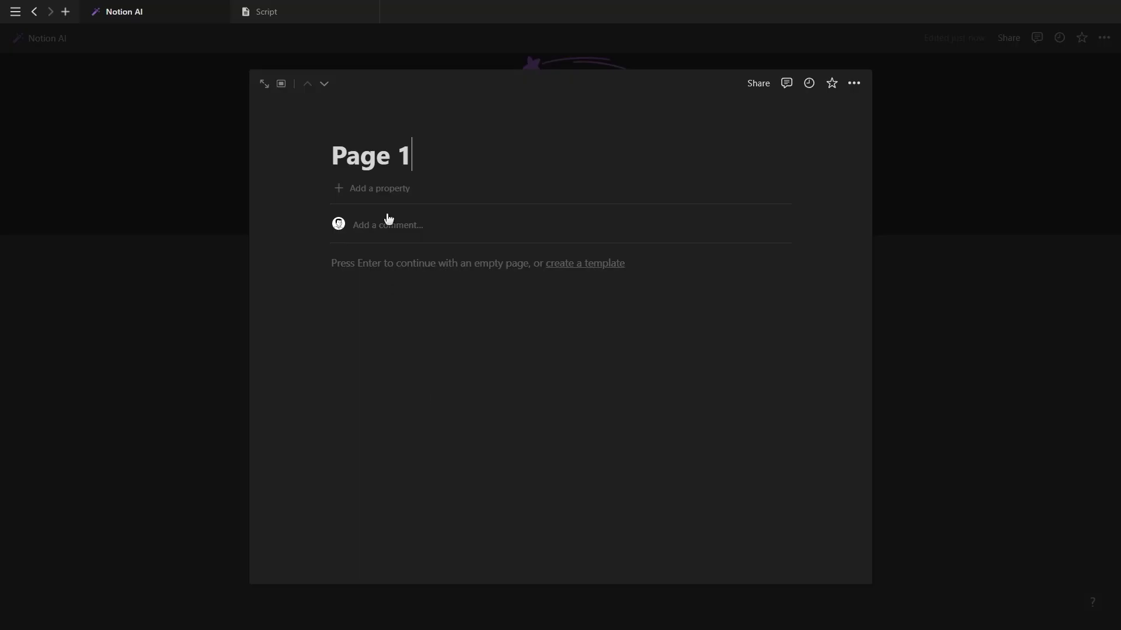
left_click(368, 188)
left_click(363, 296)
type("Sec")
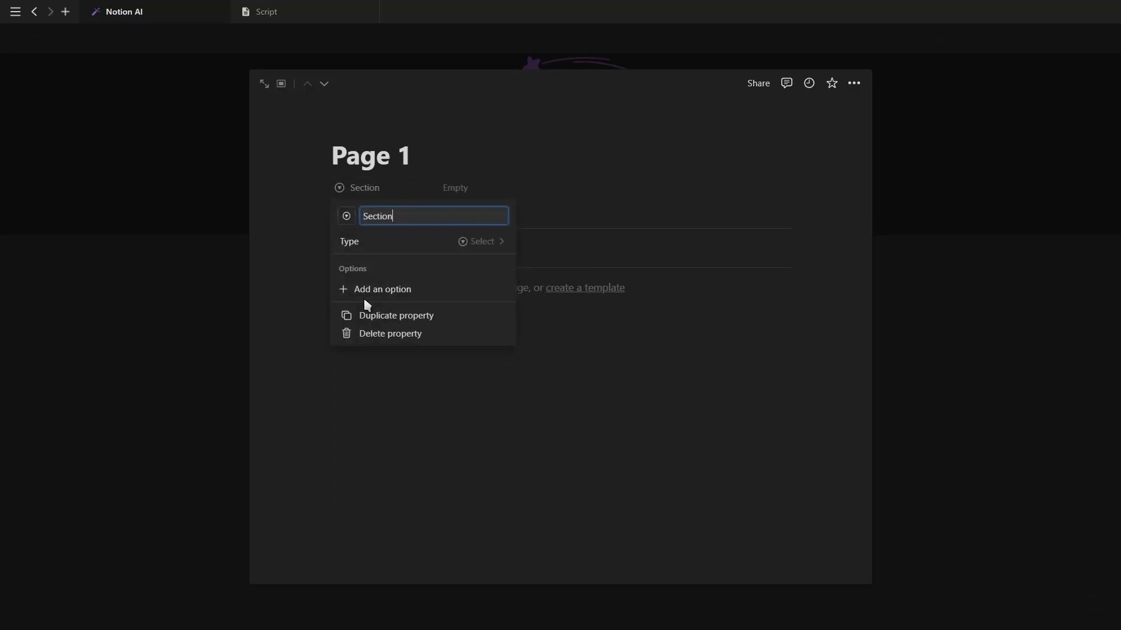
type("tion")
key("Return")
left_click(379, 221)
left_click(367, 305)
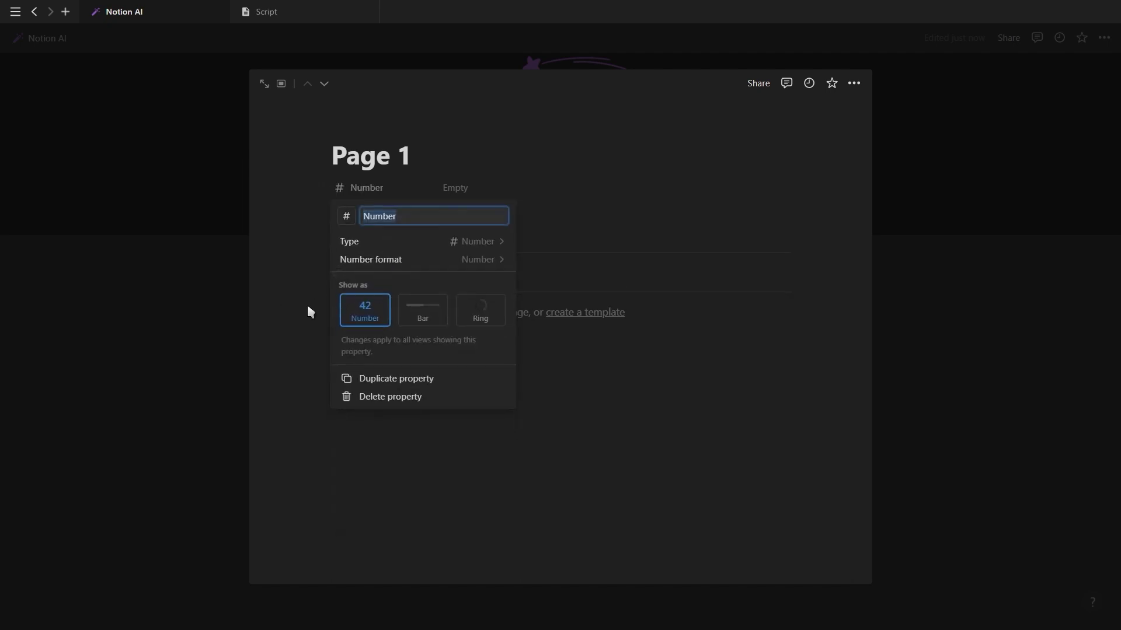
type("Prompts")
key("Return")
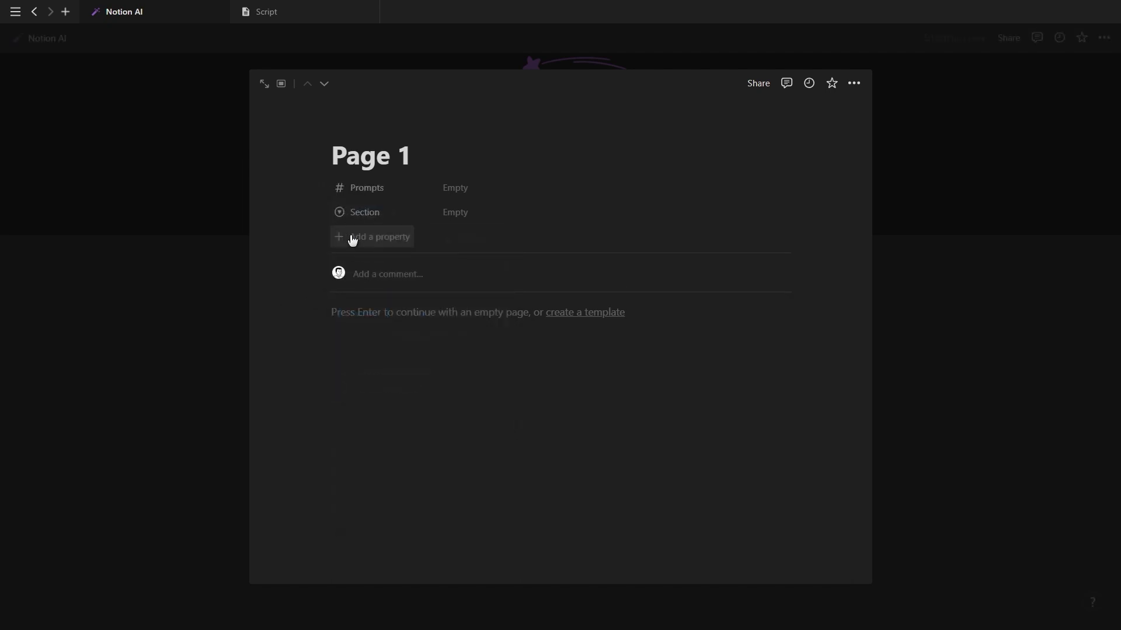
- Add a Prompts Text formula property: "Prompts: " + format(Prompts)
left_click(352, 236)
left_click(387, 529)
type("Pr")
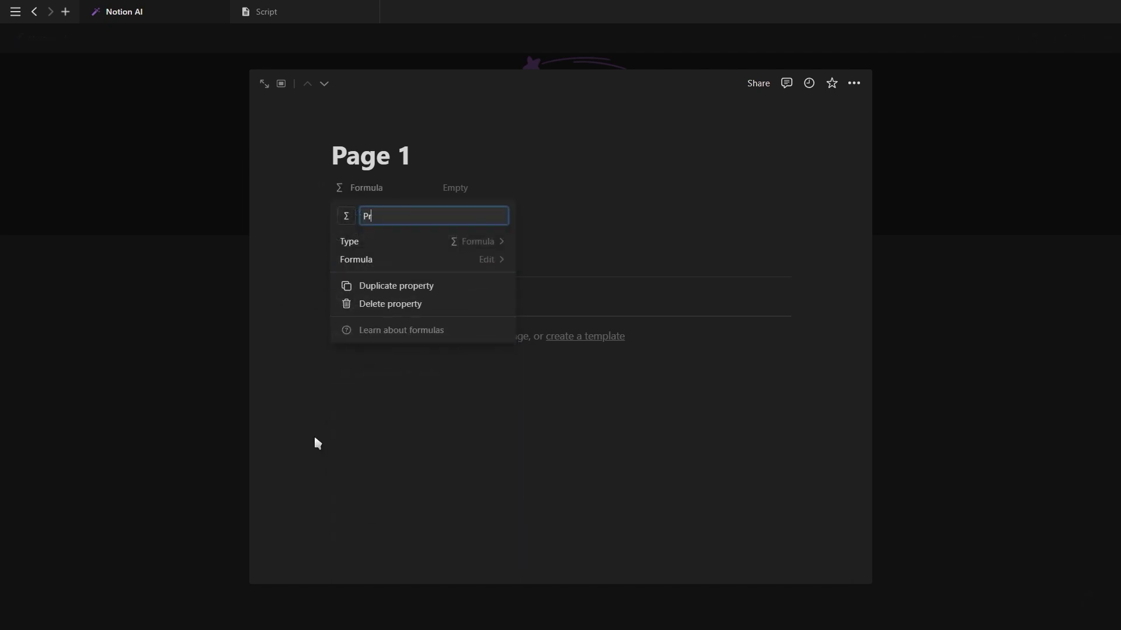
type("ompts Text")
key("Return")
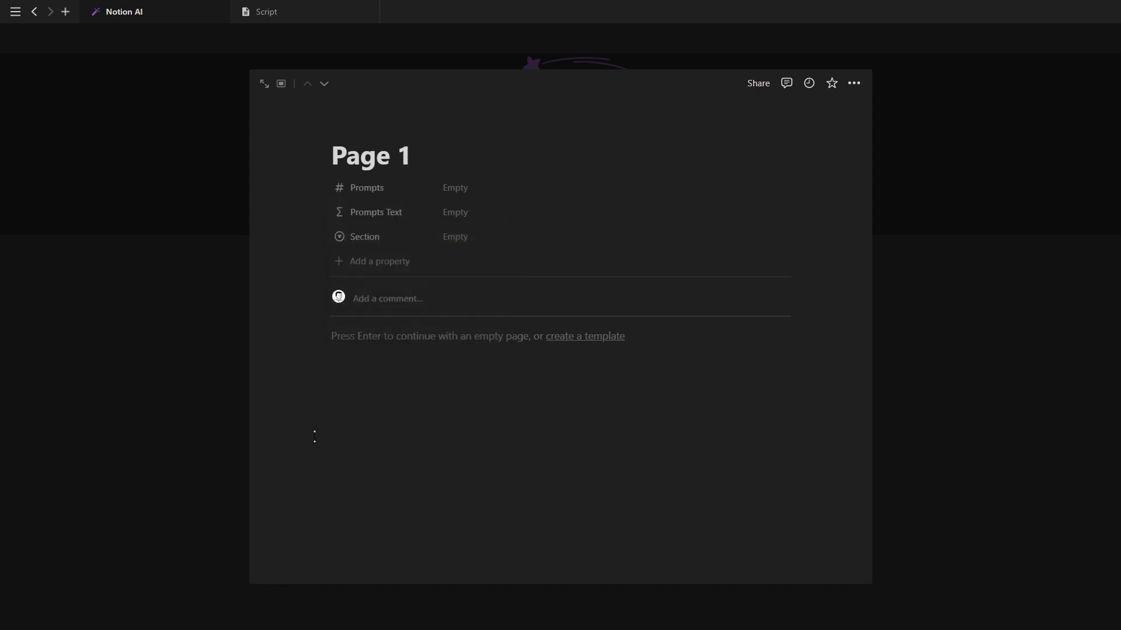
left_click(459, 212)
type("\"Pr")
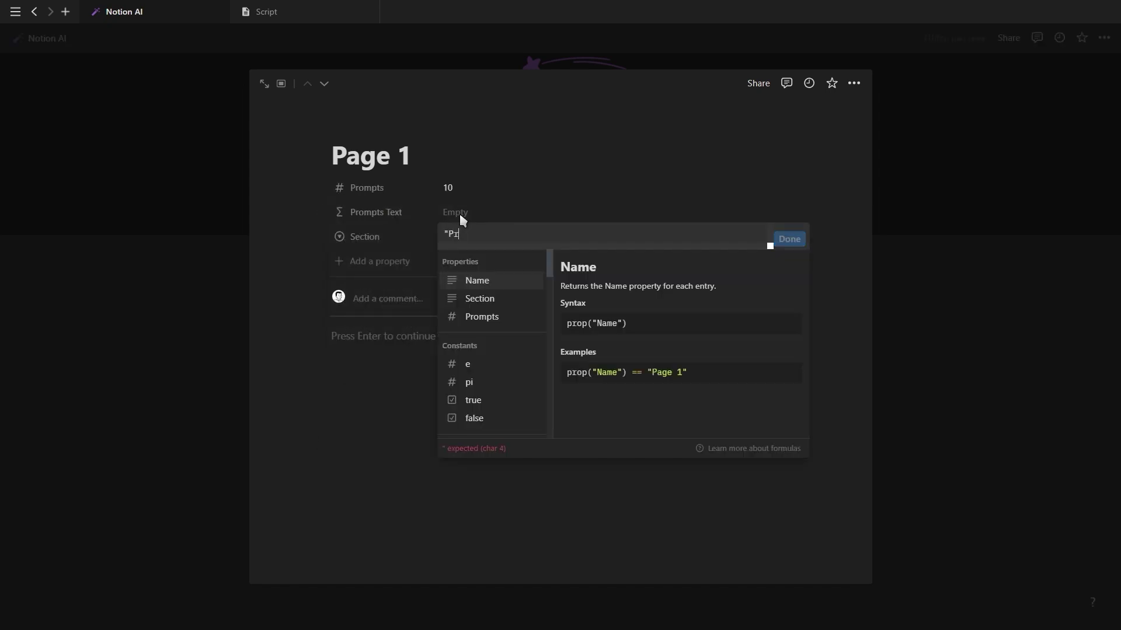
type("ompts: \" + form")
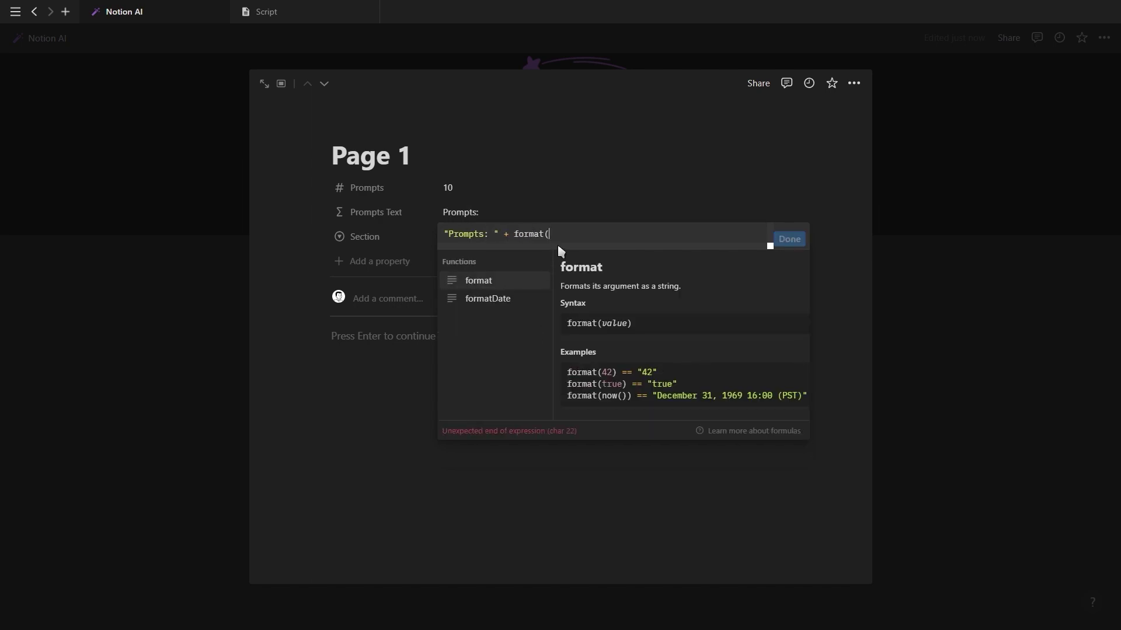
type("at(")
left_click(481, 316)
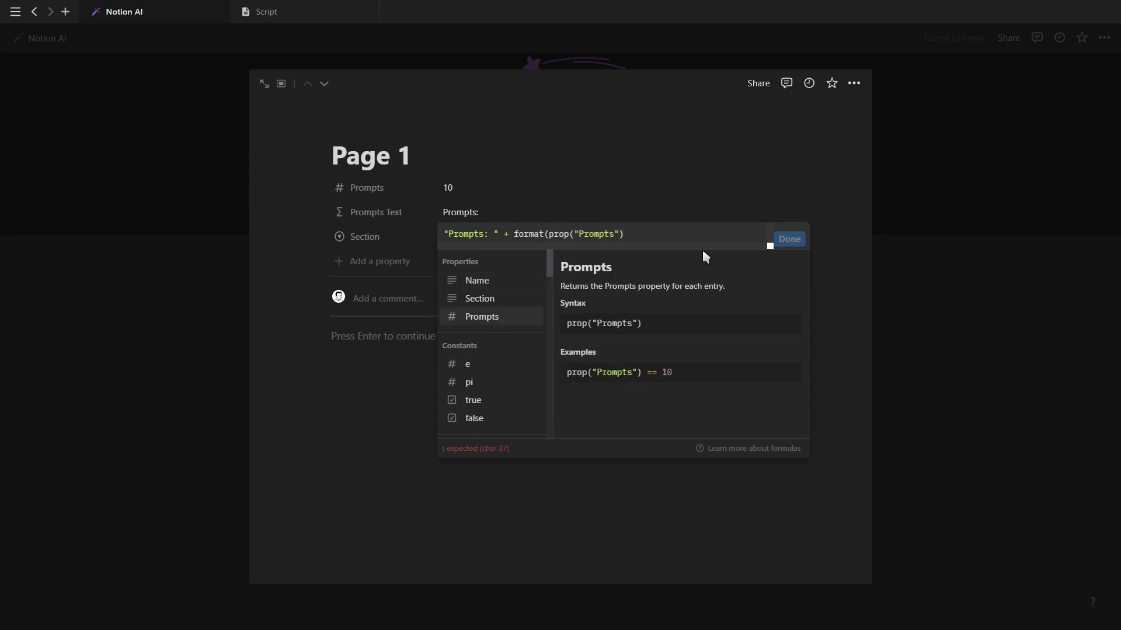
type(")")
left_click(787, 240)
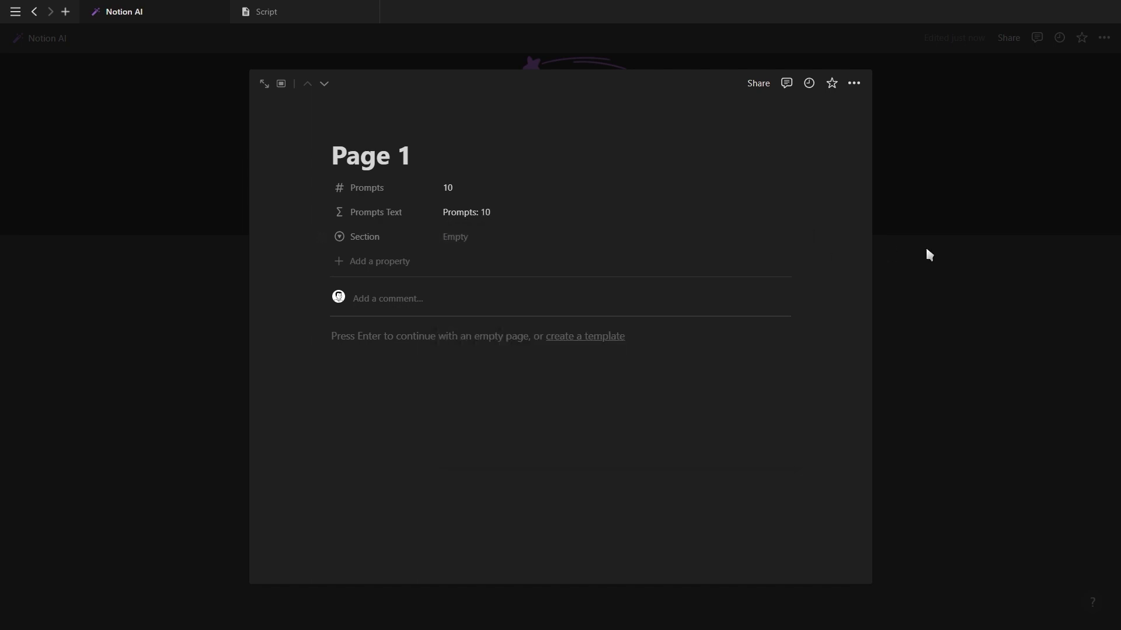
- Show the Prompts Text property on the gallery cards
left_click(925, 251)
left_click(724, 354)
left_click(695, 458)
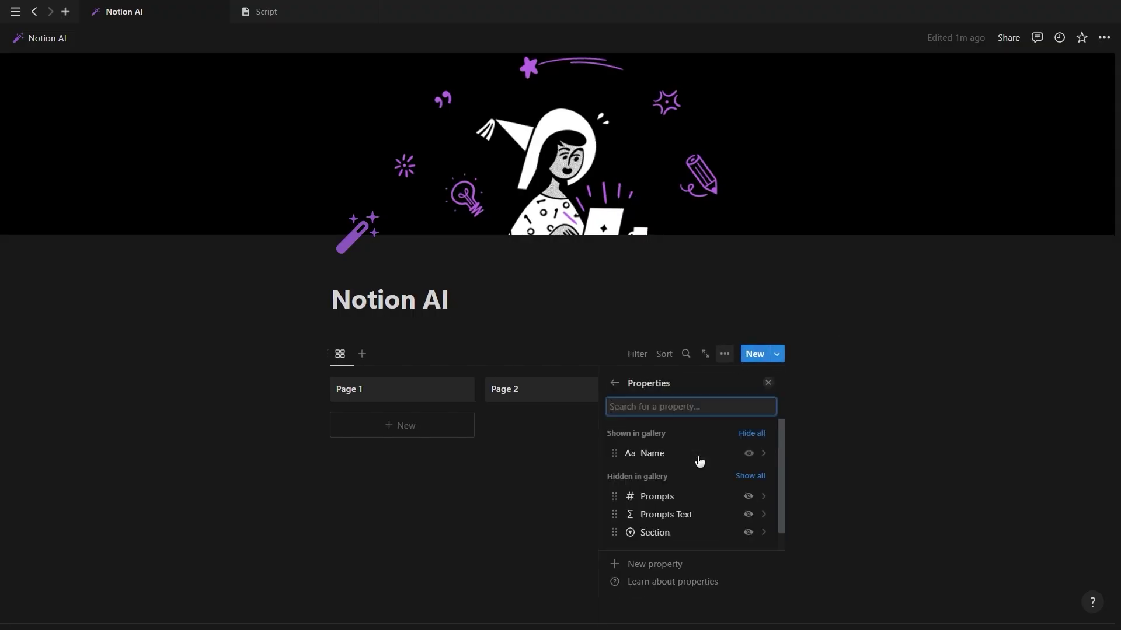
left_click(747, 523)
left_click(813, 393)
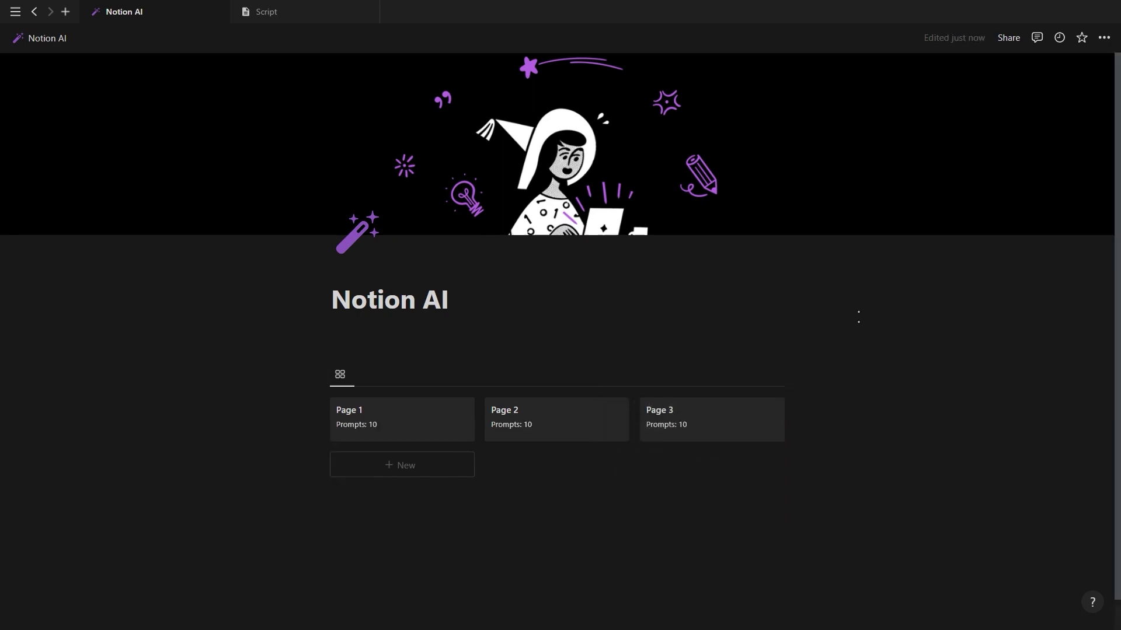
- Create Section options Lead Generation, Twitter Threads and Email Marketing on Page 1
left_click(408, 415)
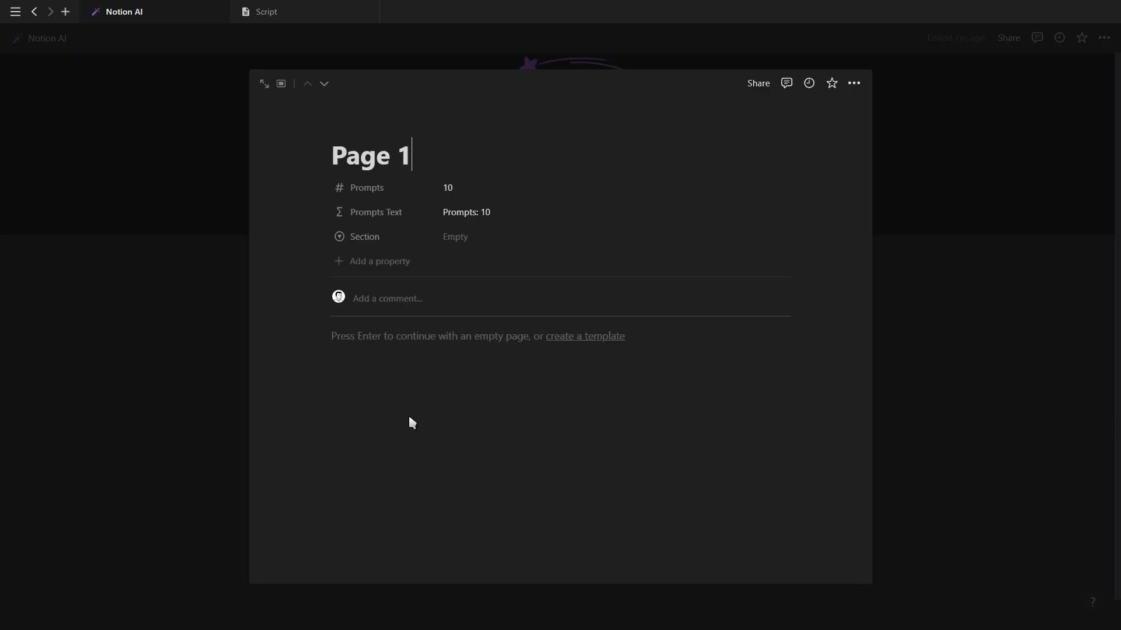
left_click(467, 237)
type("Lead Generation")
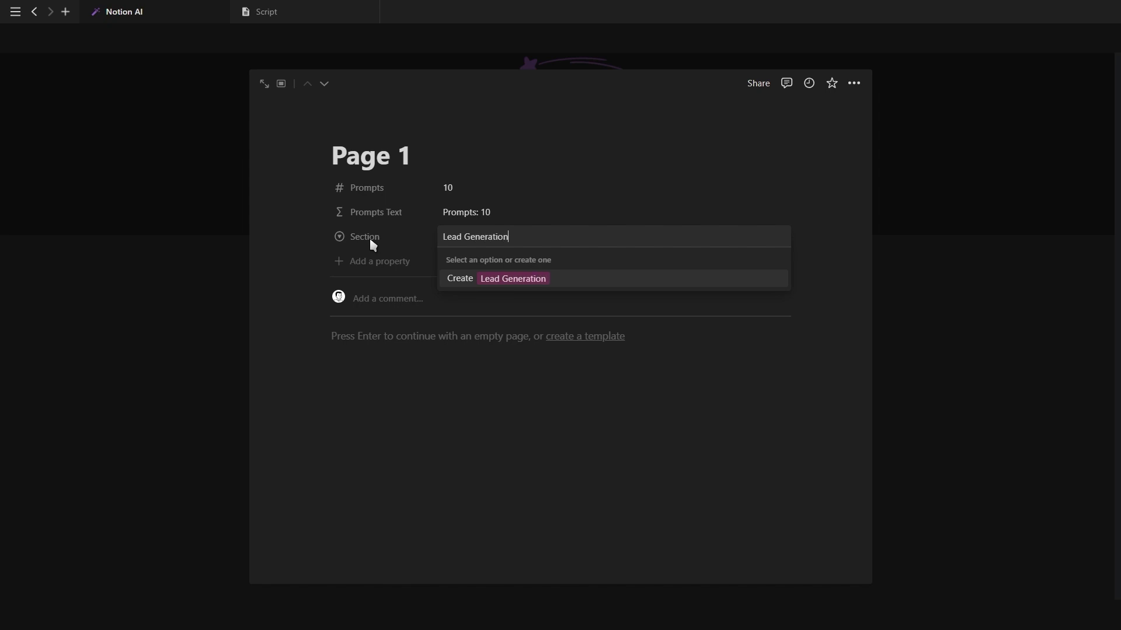
key("Return")
left_click(589, 244)
type("Twitter Threads")
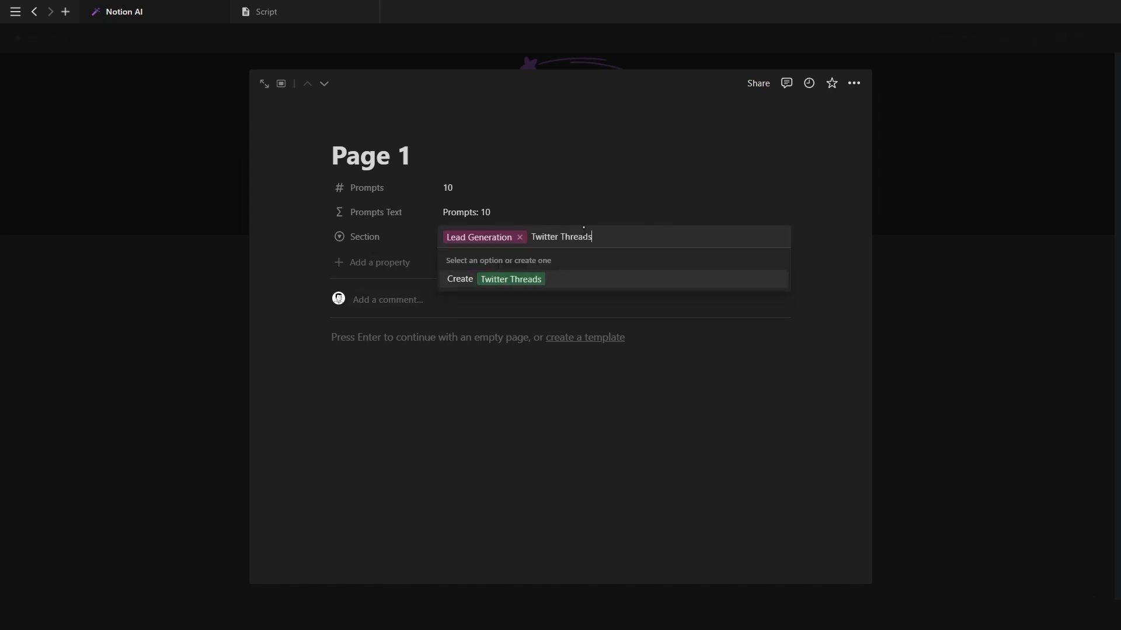
key("Return")
type("Email Marketing")
key("Return")
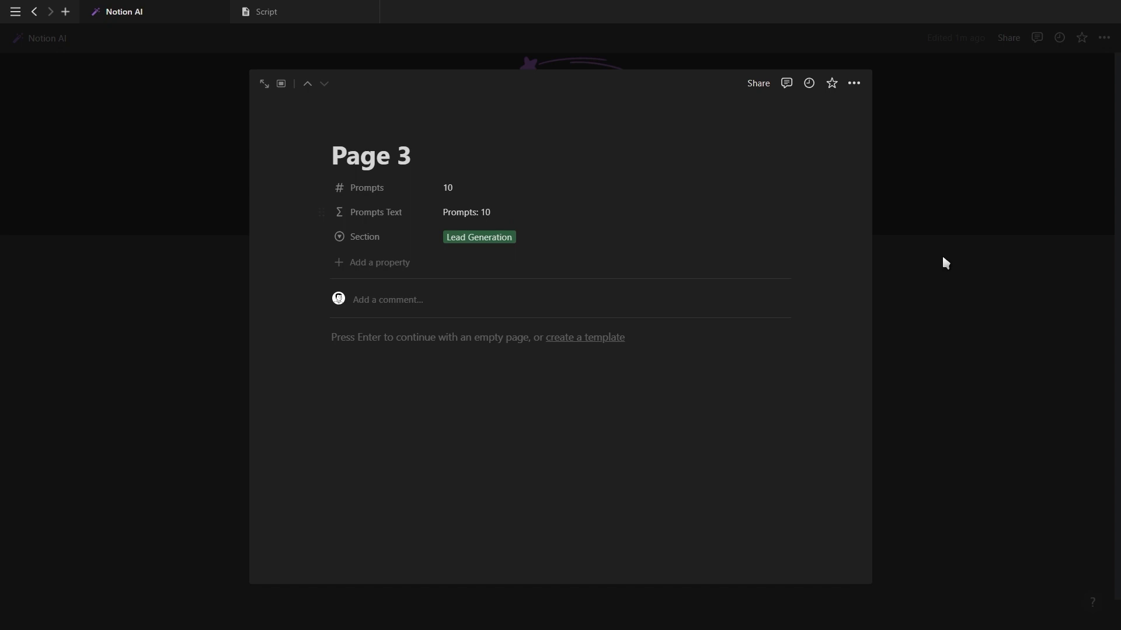
left_click(943, 261)
- Insert a default-background callout with green underlined 'Lead Generation' text
left_click(677, 322)
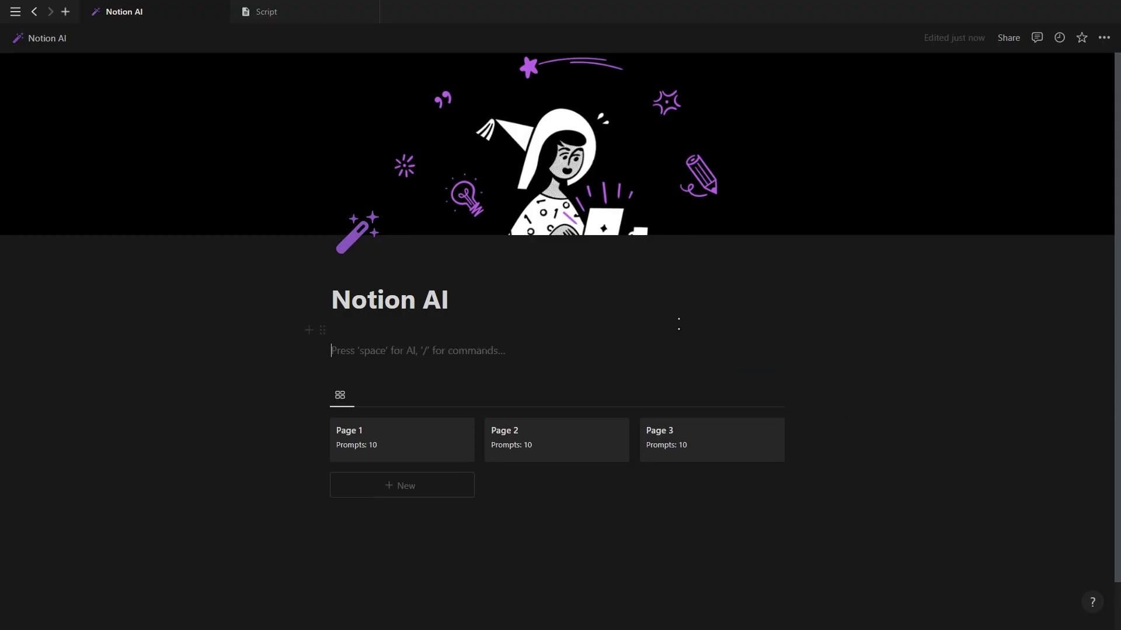
type("/callout")
key("Return")
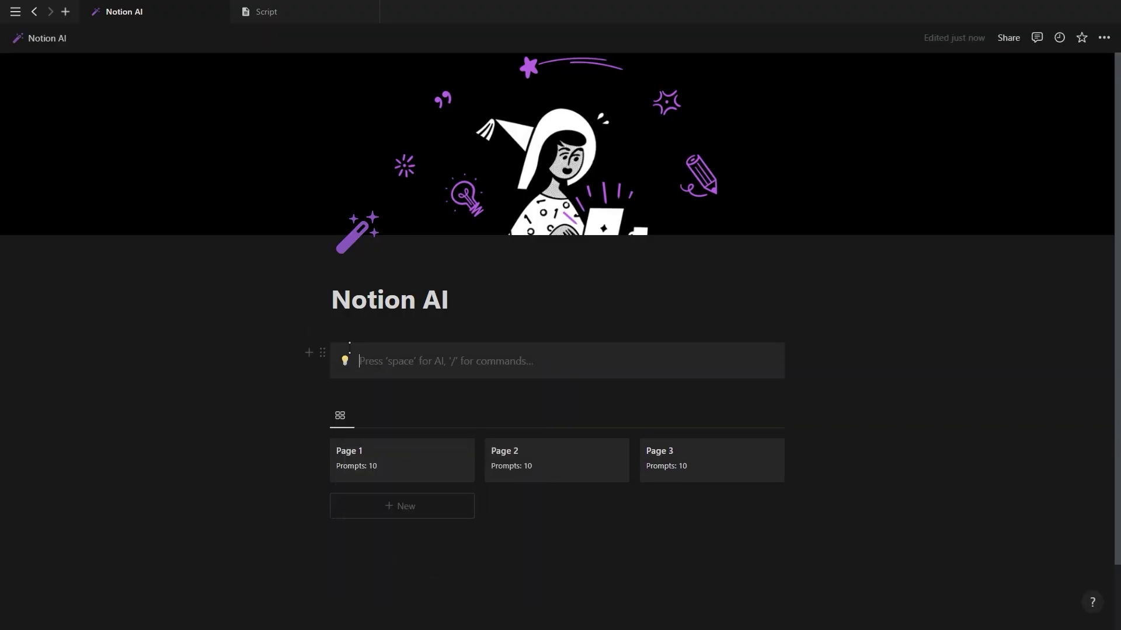
left_click(321, 359)
mouse_move(290, 440)
left_click(363, 484)
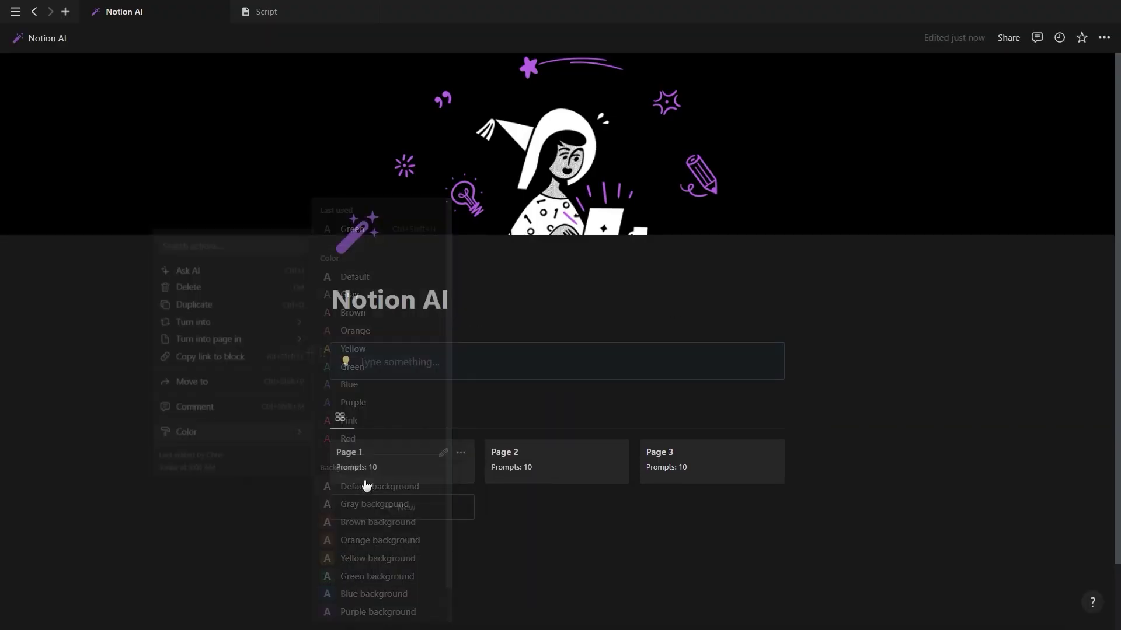
type("Lead Ge")
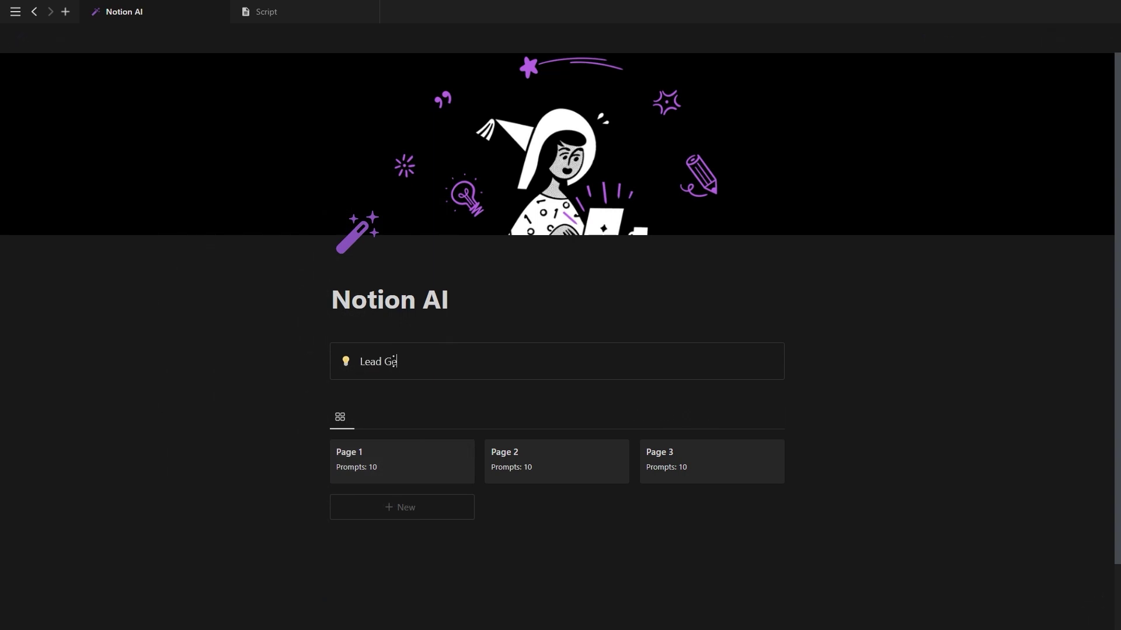
type("neration")
key("ctrl+shift+Left")
key("ctrl+shift+Left")
key("ctrl+v")
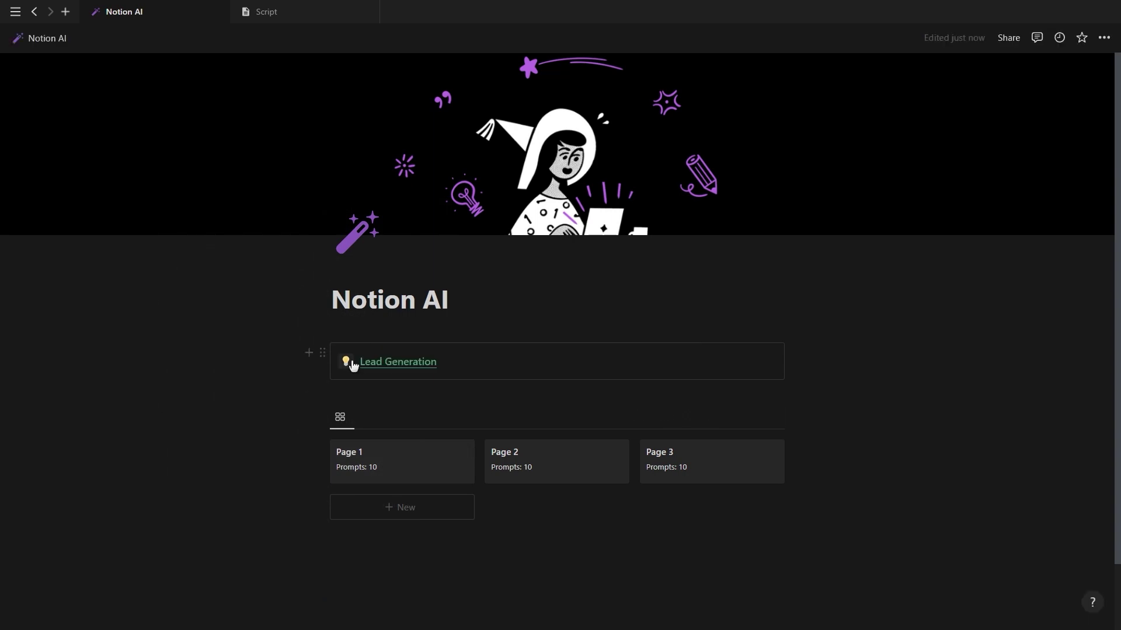
- Give the callout a green rocket icon and move the gallery inside it
left_click(345, 361)
left_click(270, 385)
left_click(460, 416)
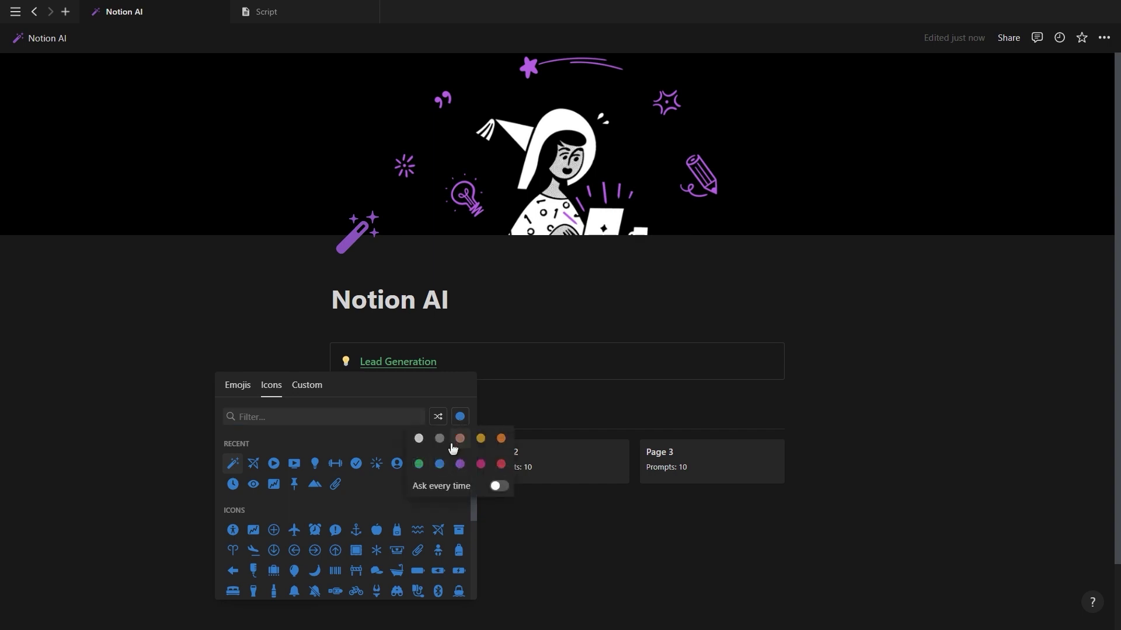
left_click(419, 464)
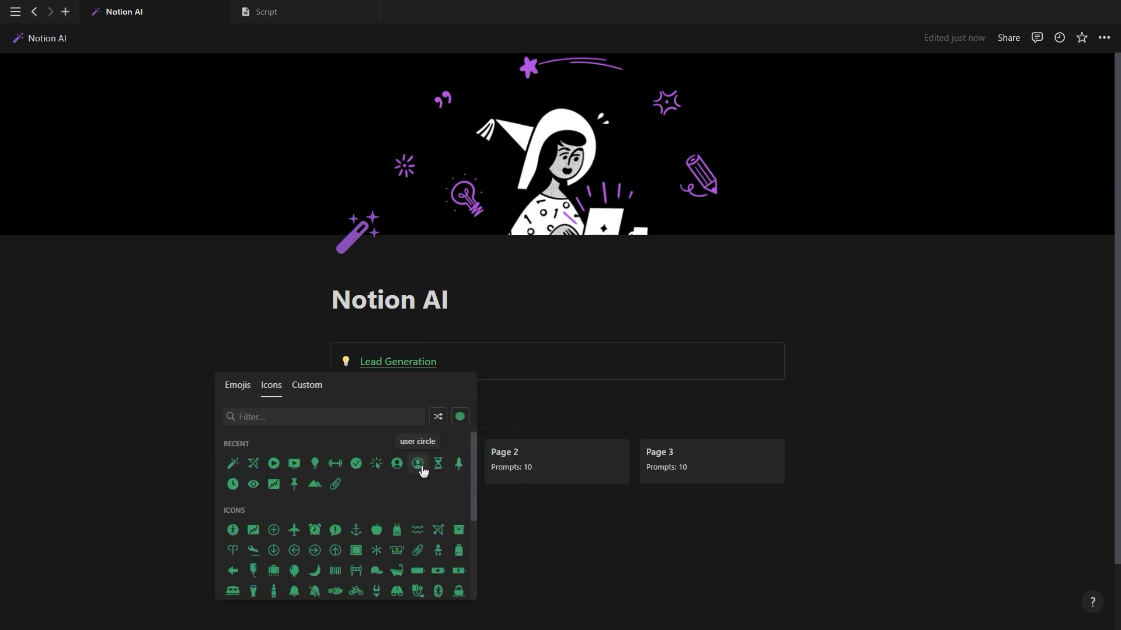
left_click(460, 464)
left_click_drag(325, 417, 387, 367)
- Copy the gallery block link and paste it into Twitter Threads as a linked view
scroll(560, 350, "down", 2)
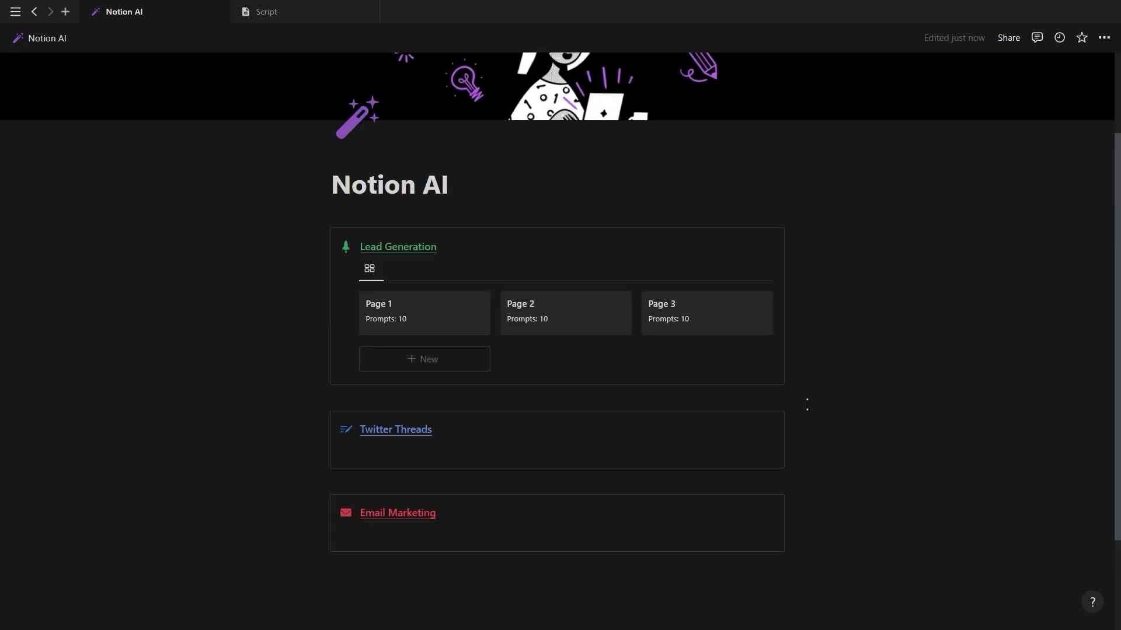
left_click(352, 270)
left_click(253, 206)
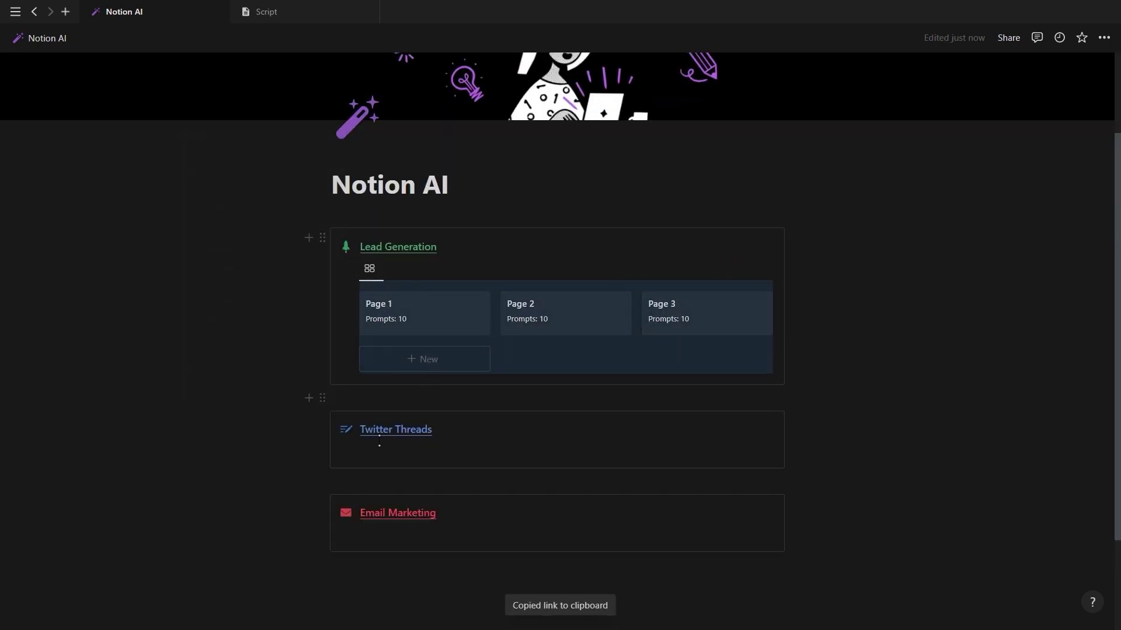
left_click(380, 444)
key("ctrl+v")
left_click(607, 485)
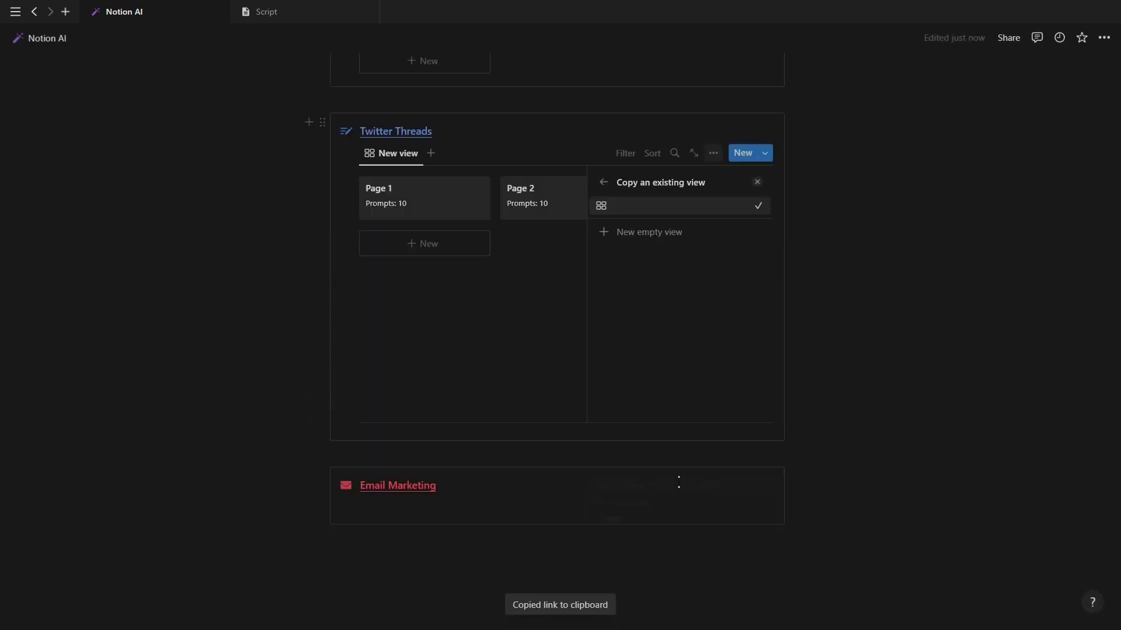
left_click(757, 182)
- Paste the gallery link into Email Marketing as a linked view of the same gallery
left_click(411, 406)
key("ctrl+v")
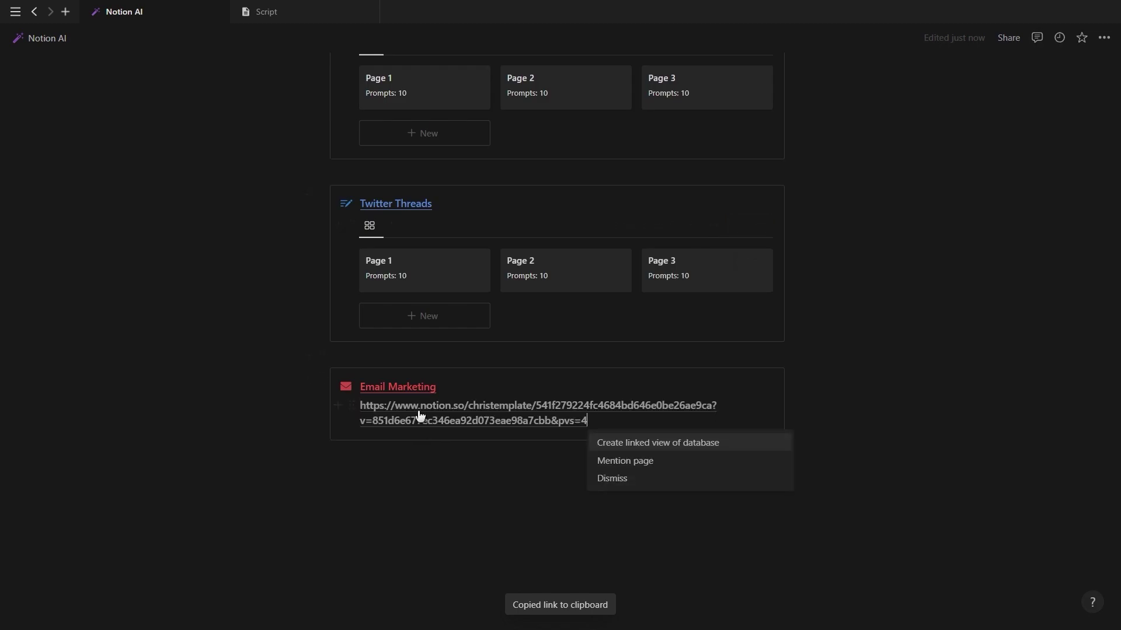
left_click(640, 443)
left_click(747, 286)
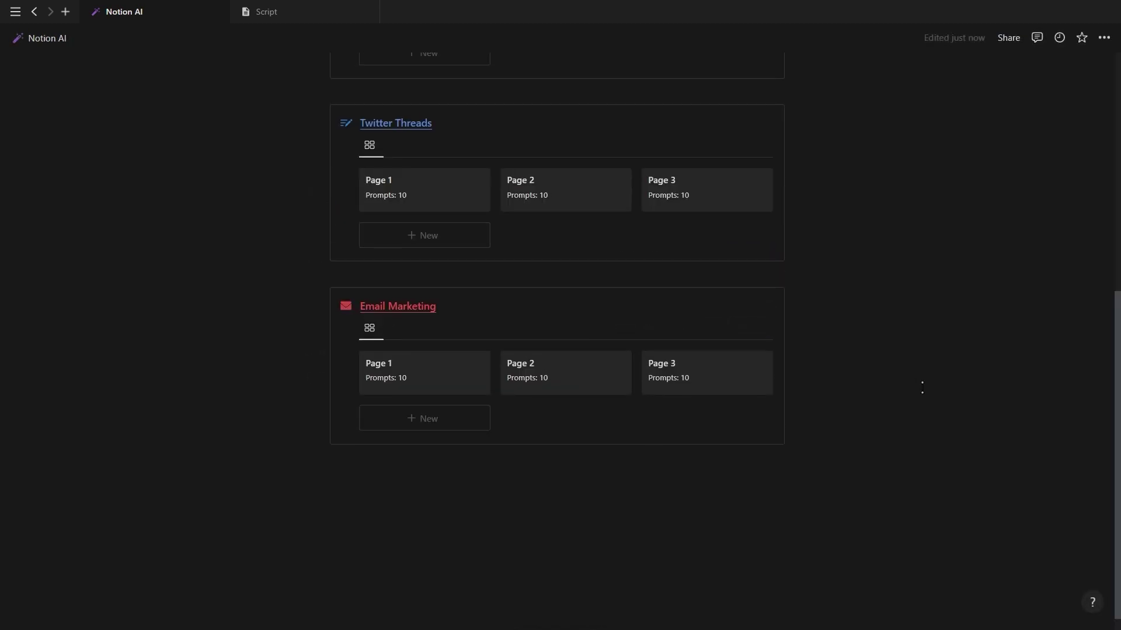
- Filter the Lead Generation gallery to Section: Lead Generation
scroll(922, 387, "up", 3)
left_click(625, 118)
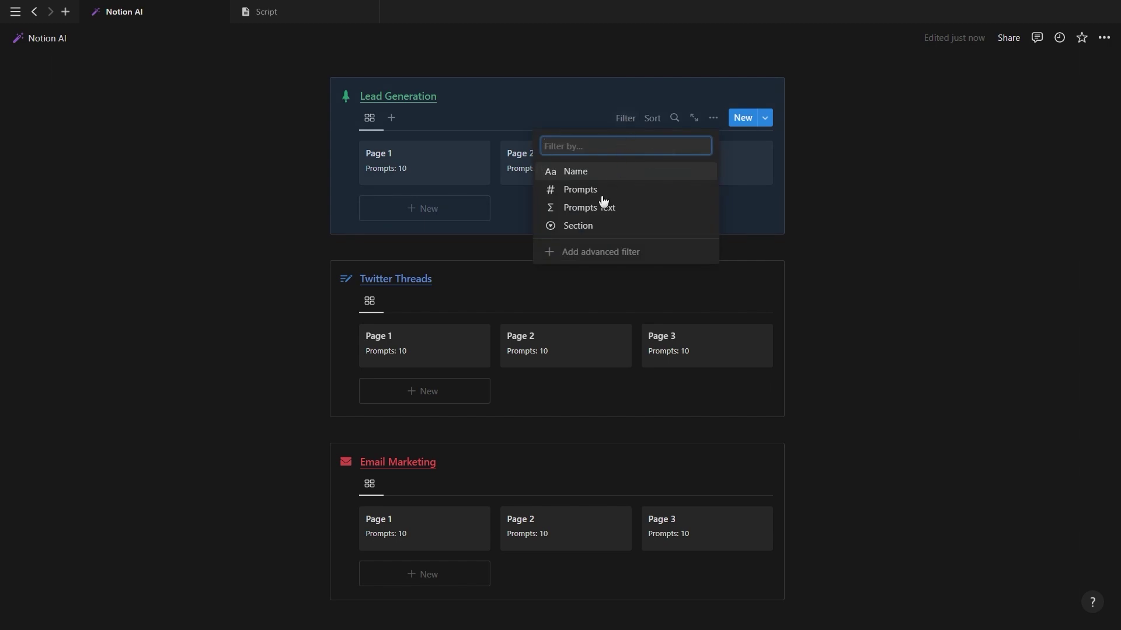
left_click(578, 225)
left_click(369, 207)
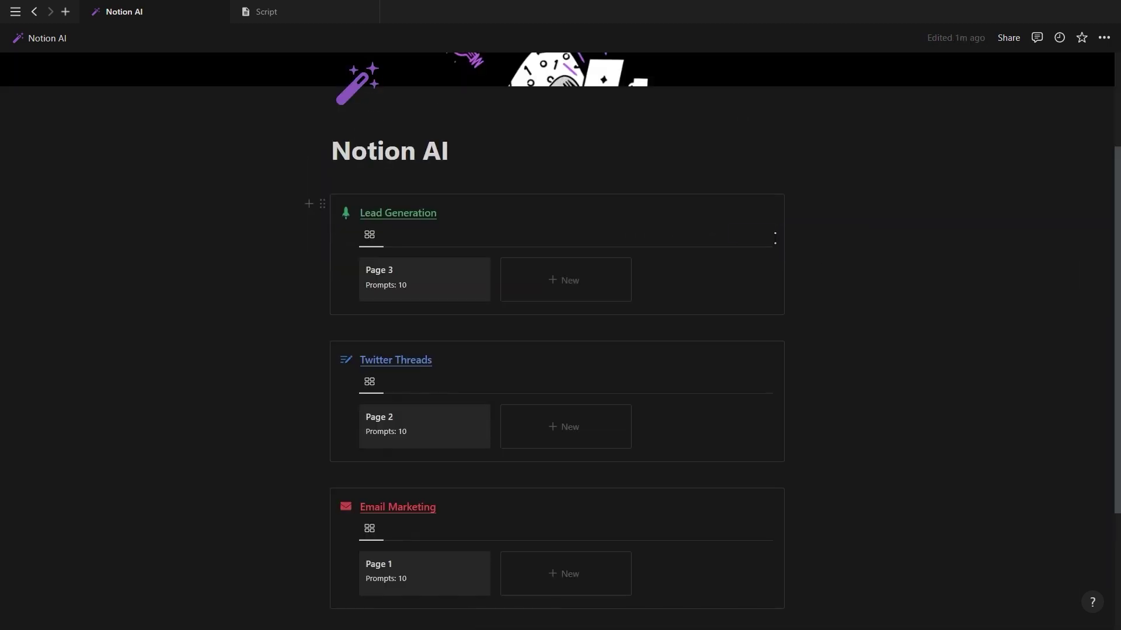
- Create a Lead Generation page template tagged Section Lead Generation, with pasted AI prompt blocks
left_click(766, 234)
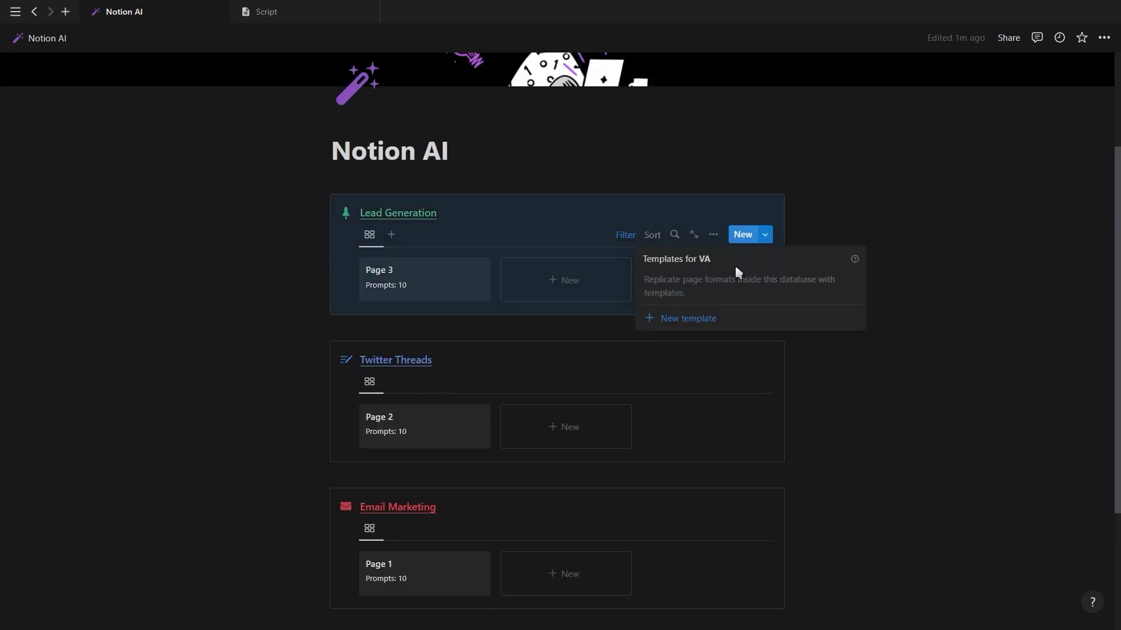
left_click(698, 320)
type("Lead Generation")
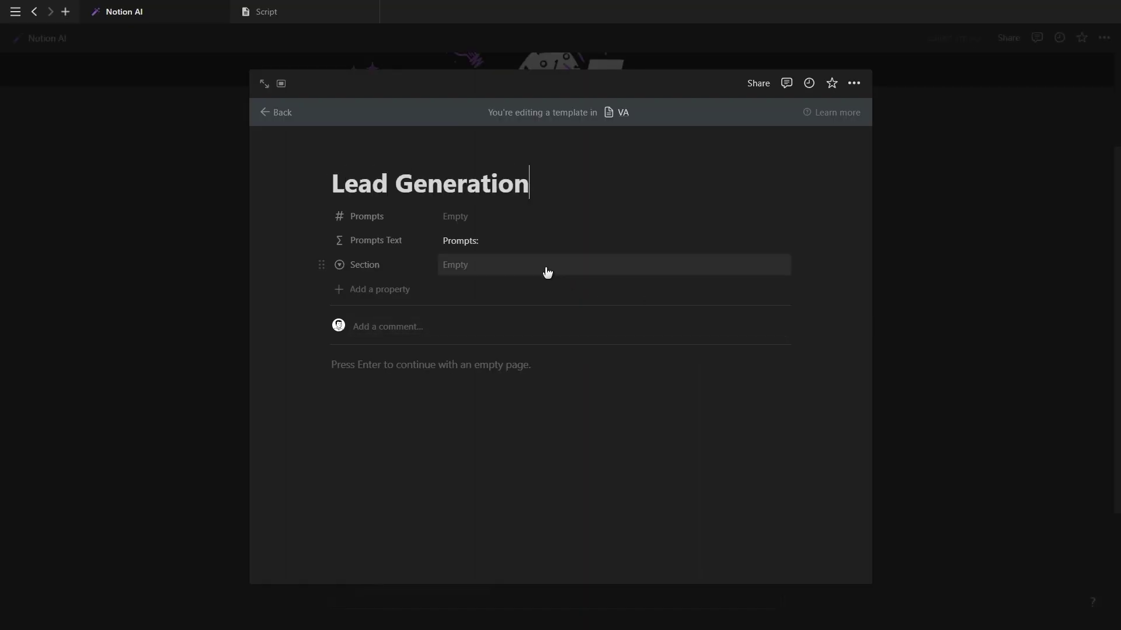
left_click(545, 265)
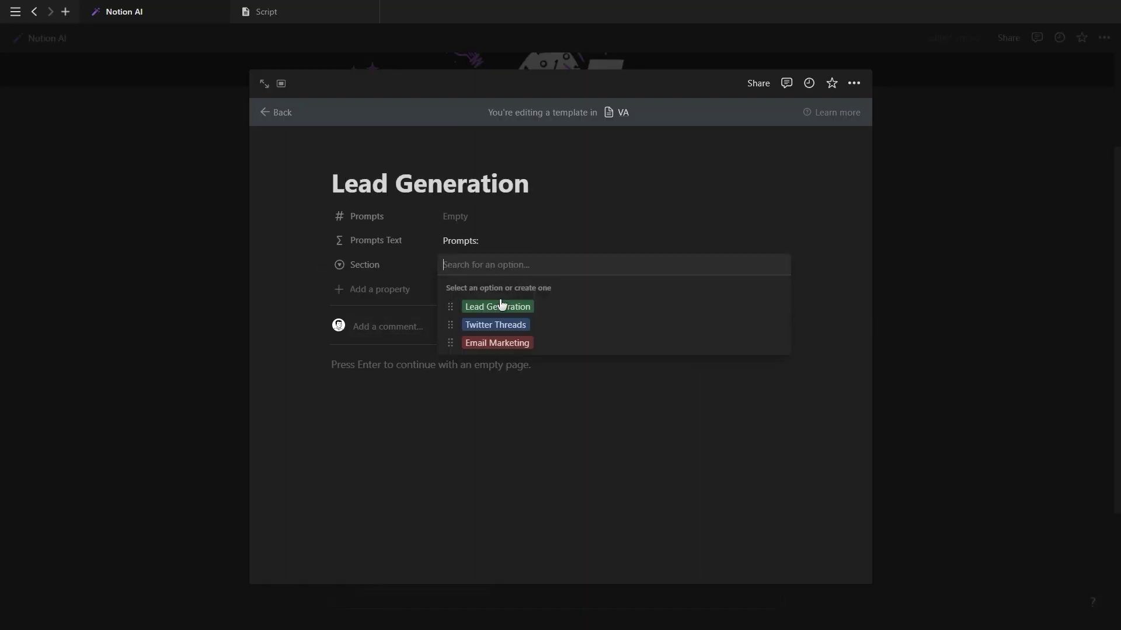
left_click(499, 304)
key("ctrl+v")
scroll(834, 453, "down", 5)
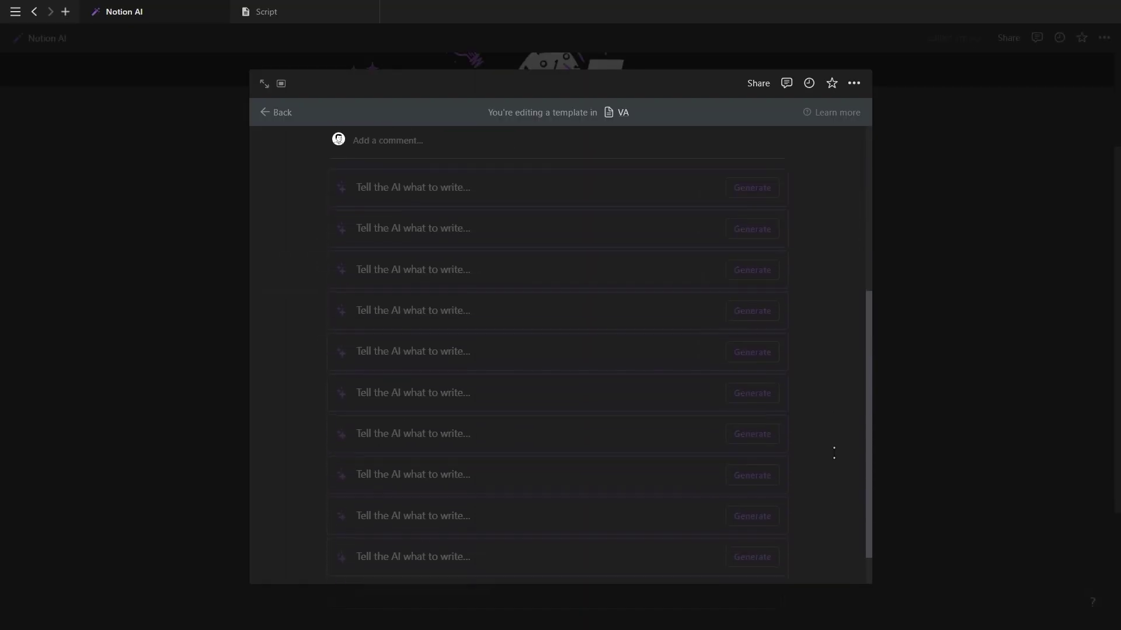
scroll(833, 453, "up", 10)
left_click(1108, 401)
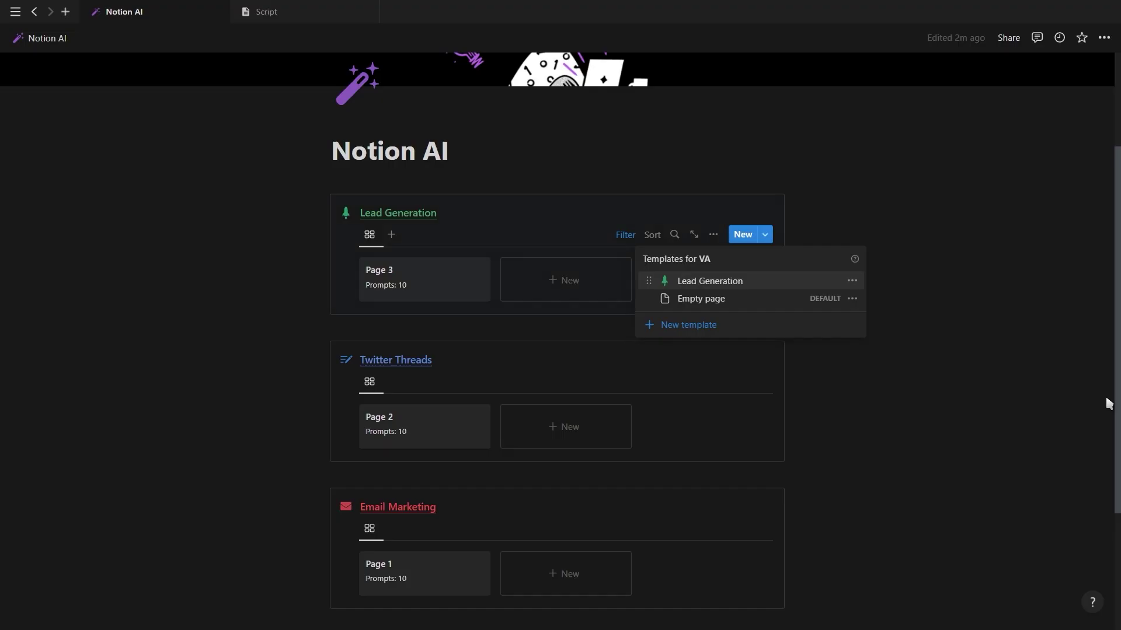
- Make the Lead Generation template the default for all views in VA
left_click(852, 282)
left_click(919, 262)
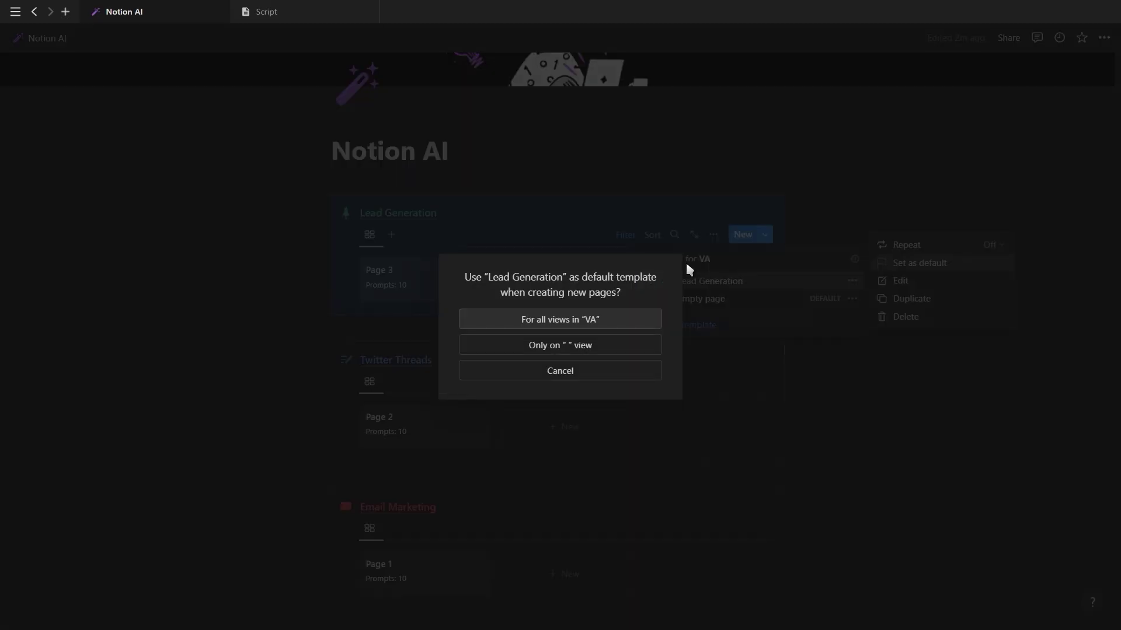
left_click(637, 318)
left_click(852, 282)
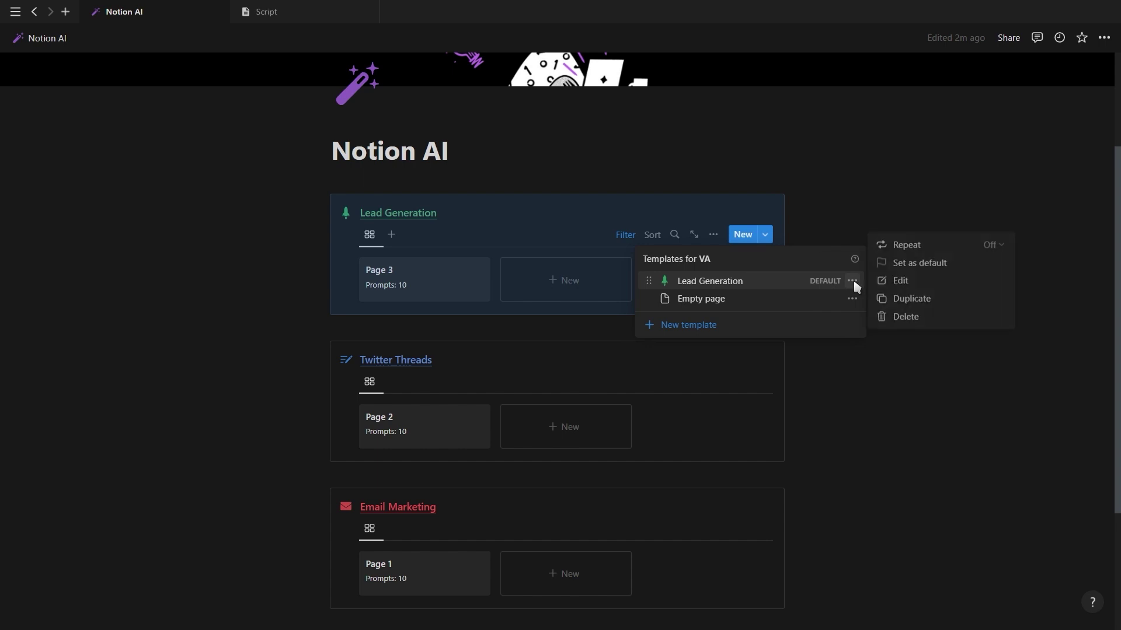
left_click(933, 366)
- Check the Twitter Threads gallery's templates and create a new Email Marketing page
scroll(903, 365, "down", 3)
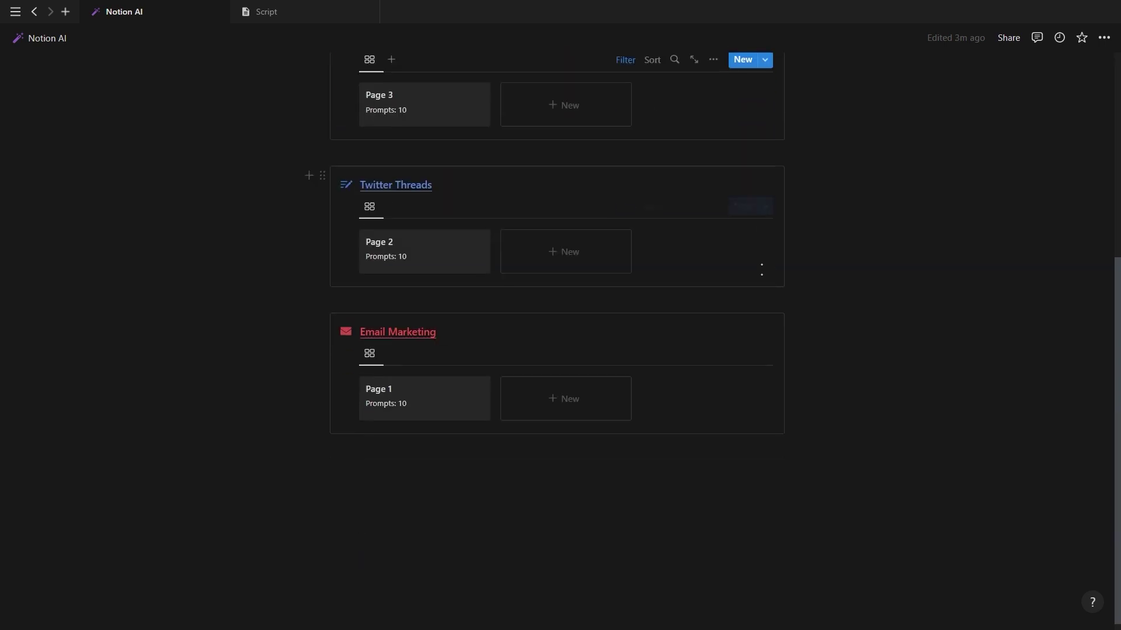
left_click(772, 208)
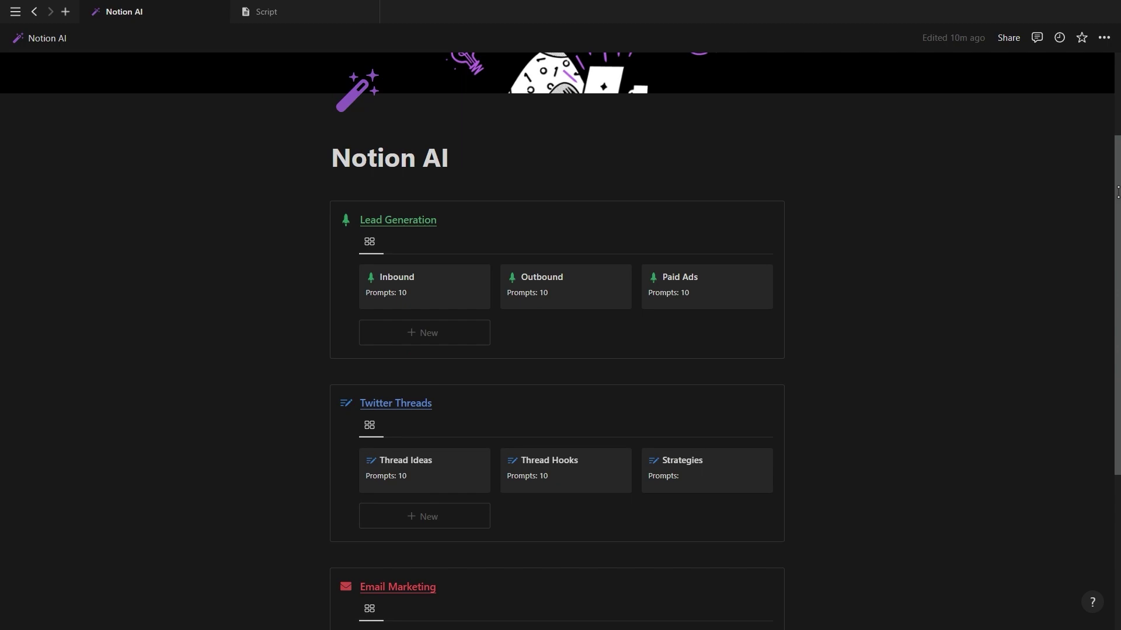
scroll(703, 408, "down", 5)
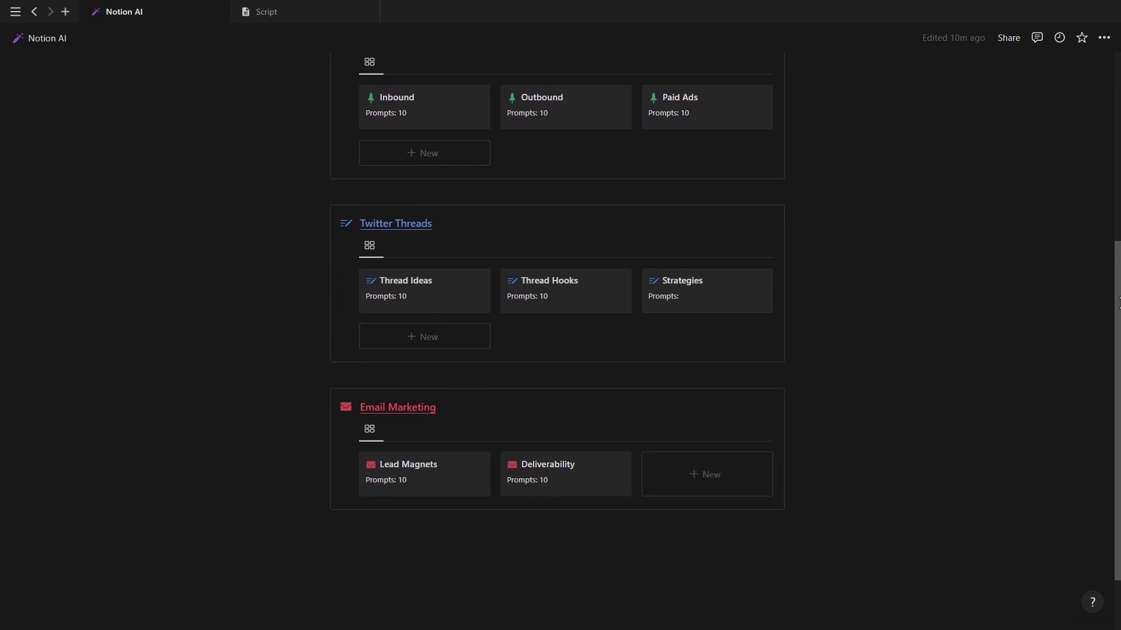
left_click(703, 408)
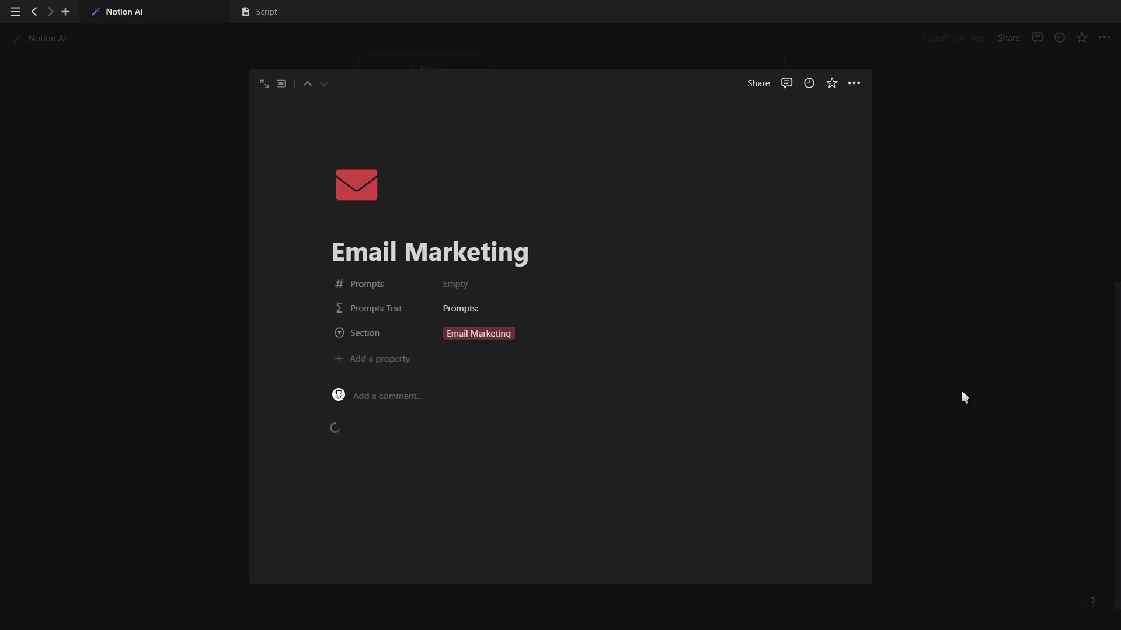
- Ask Notion AI to generate prompts for making money online
key("ctrl+BackSpace")
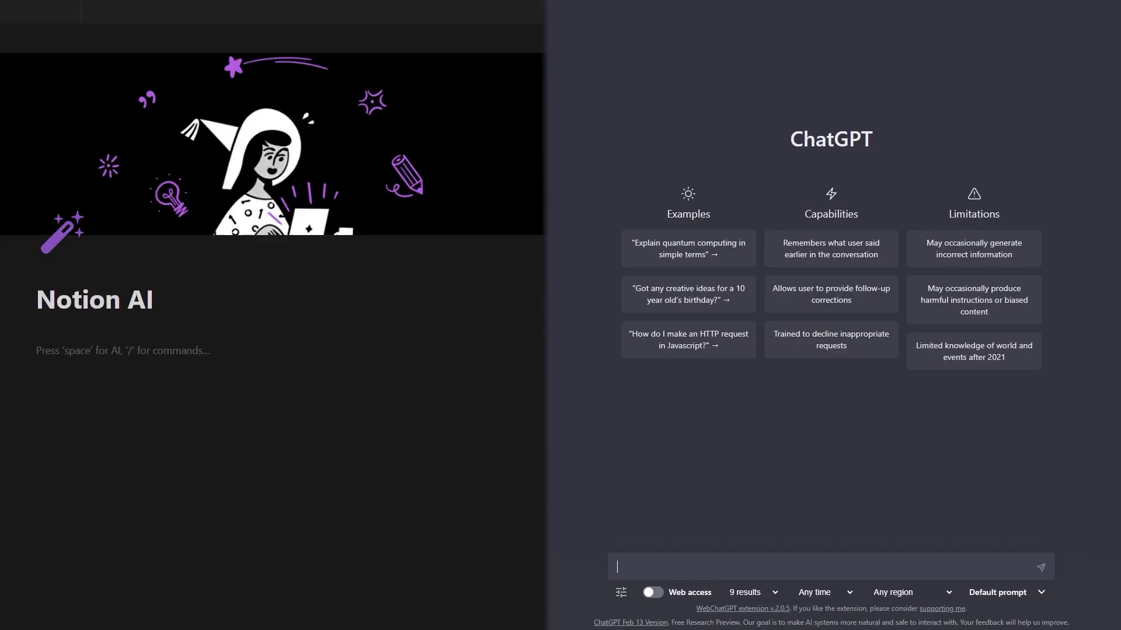
type("Generate prompts I can ask the AI to help me with making money on")
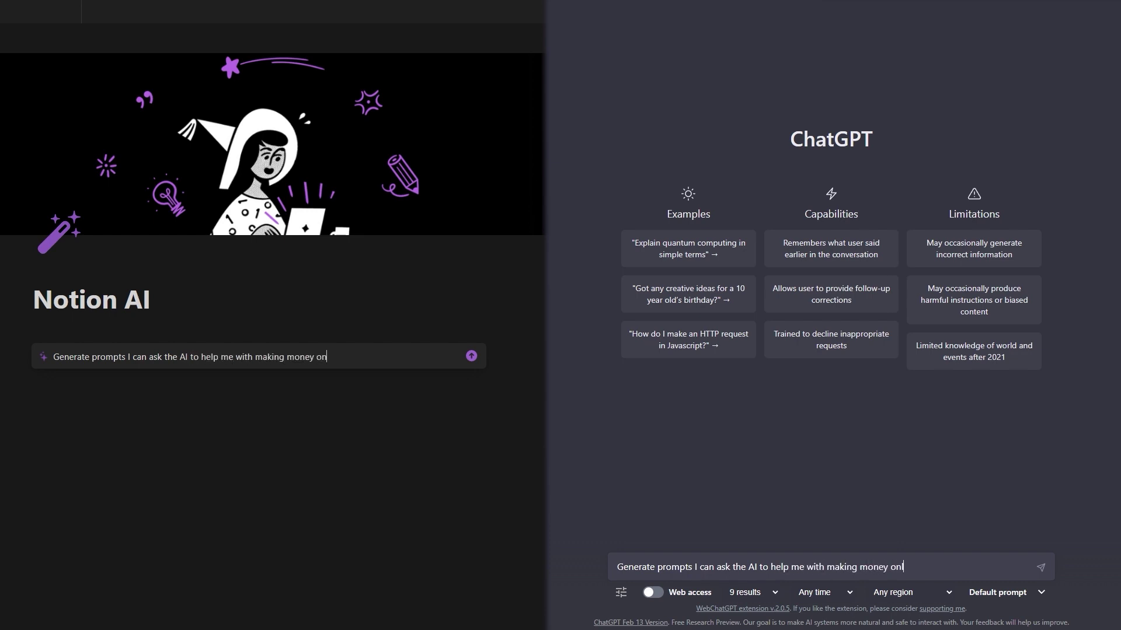
type("line")
key("Return")
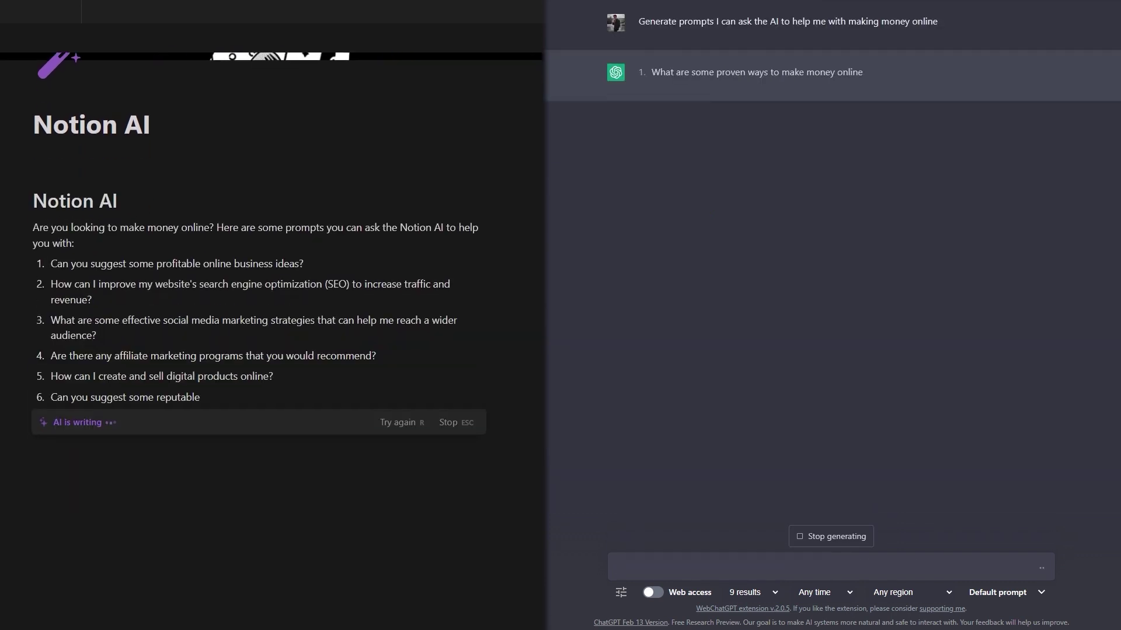
- Keep the AI-generated prompt list and open the 10 Prompt Snippets page
left_click(168, 457)
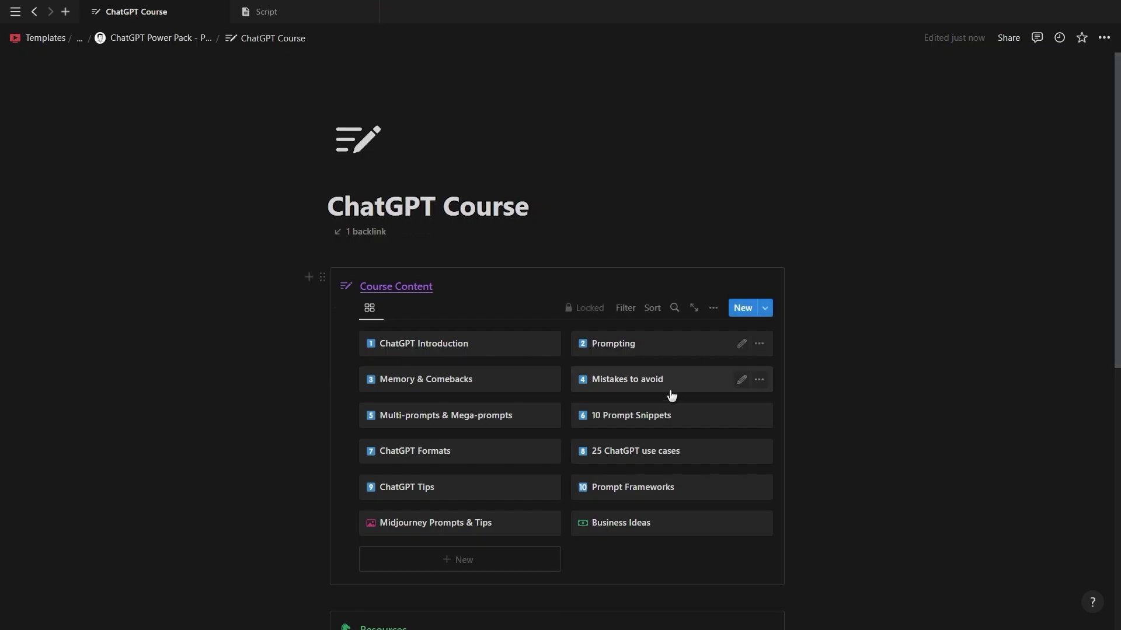
left_click(671, 415)
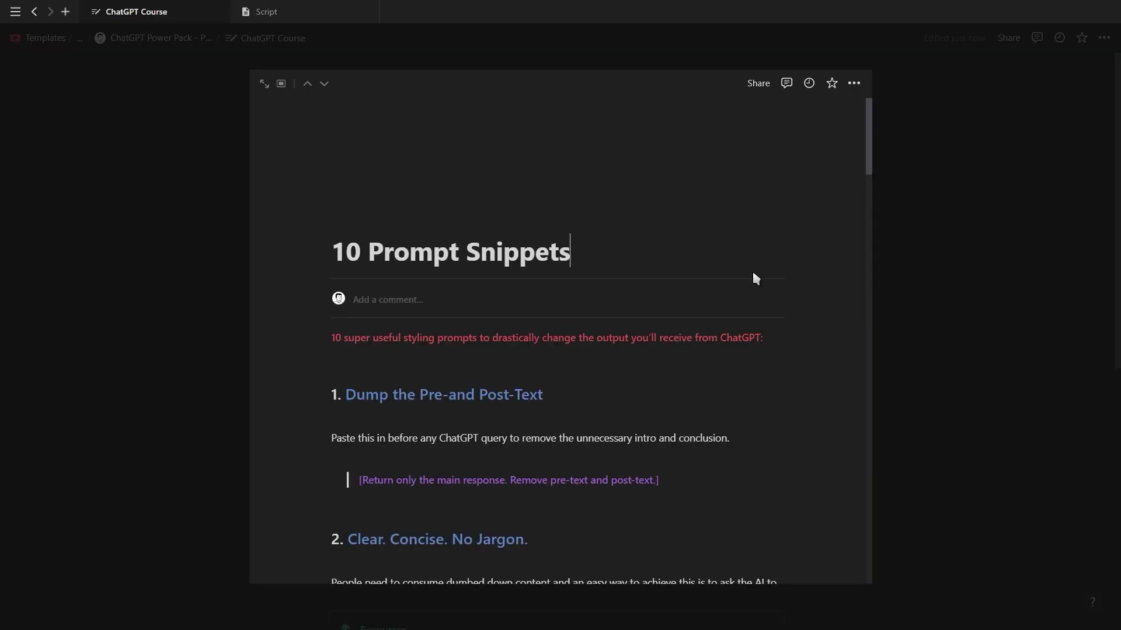
scroll(819, 280, "down", 4)
scroll(821, 288, "down", 5)
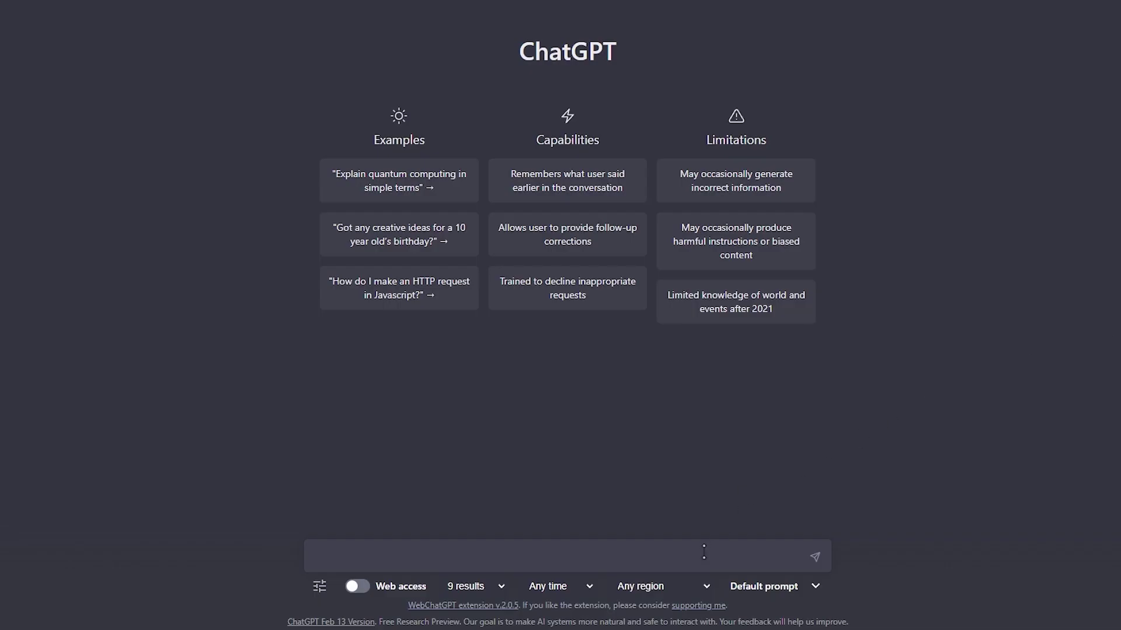
- Fill the ChatGPT prompt template with 10, lead generation and inbound leads for a marketing agency, and send it
type("Give me [amount] non-generic, unique ChatGPT prompts I can ask to give me high-quality information on [topic] that will [desired outcome]")
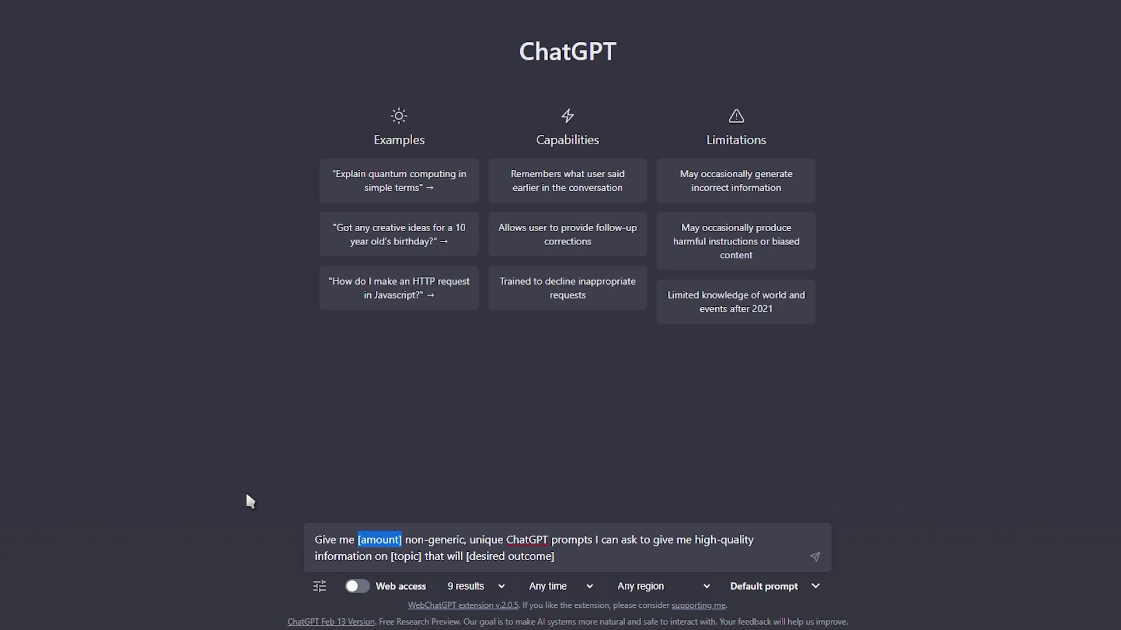
type("10")
left_click_drag(313, 556, 346, 559)
type("lead generat")
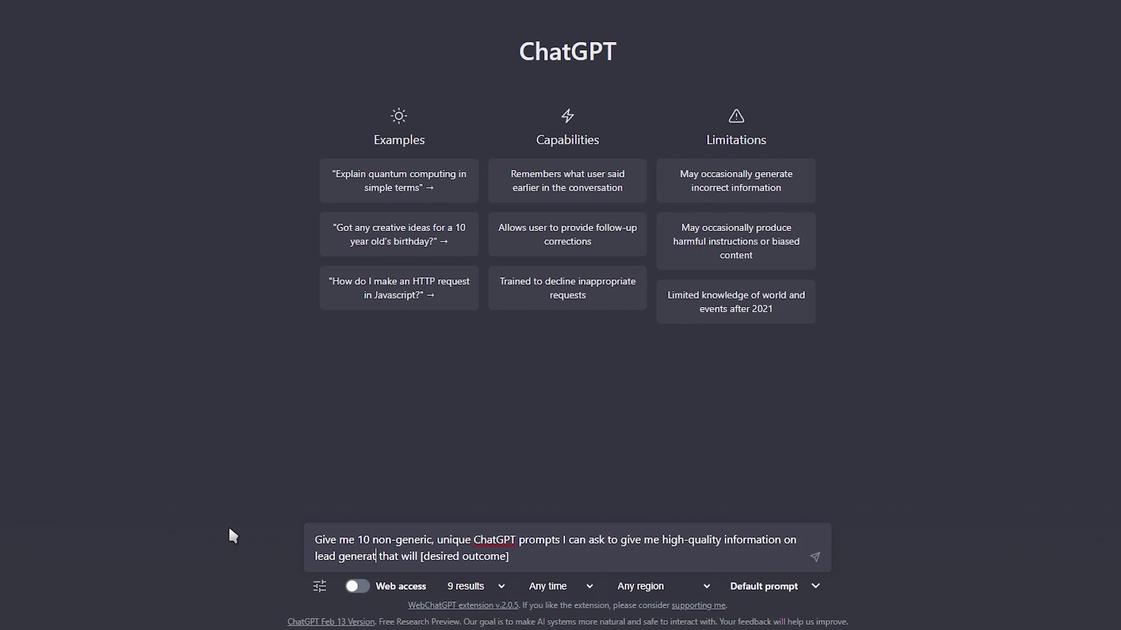
type("ion")
left_click_drag(438, 556, 559, 556)
key("BackSpace")
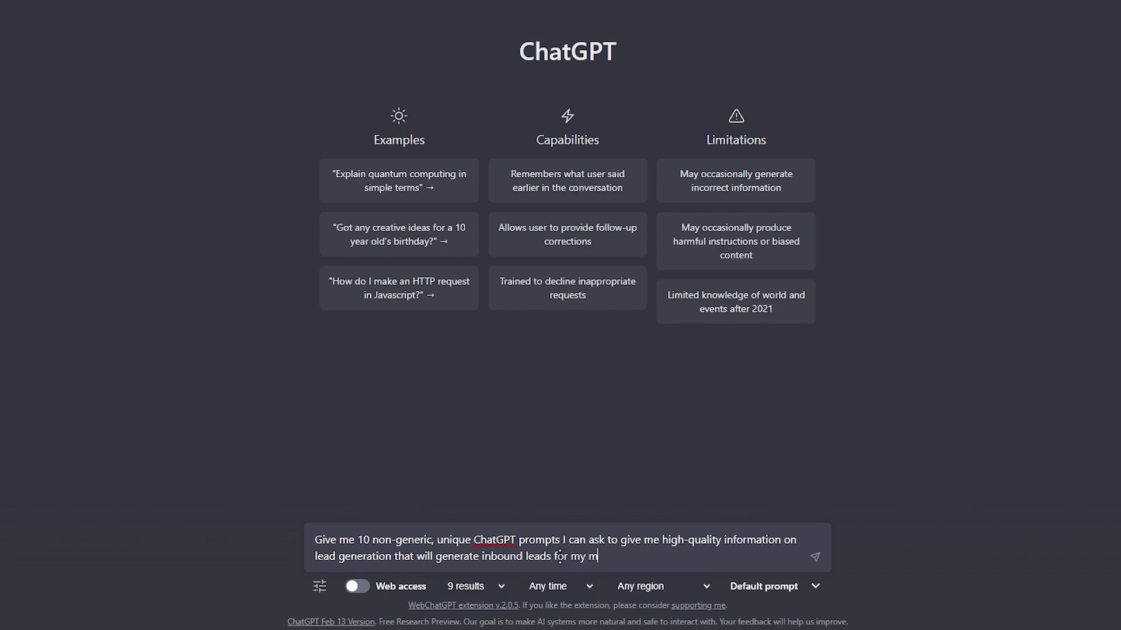
type("ency")
key("Return")
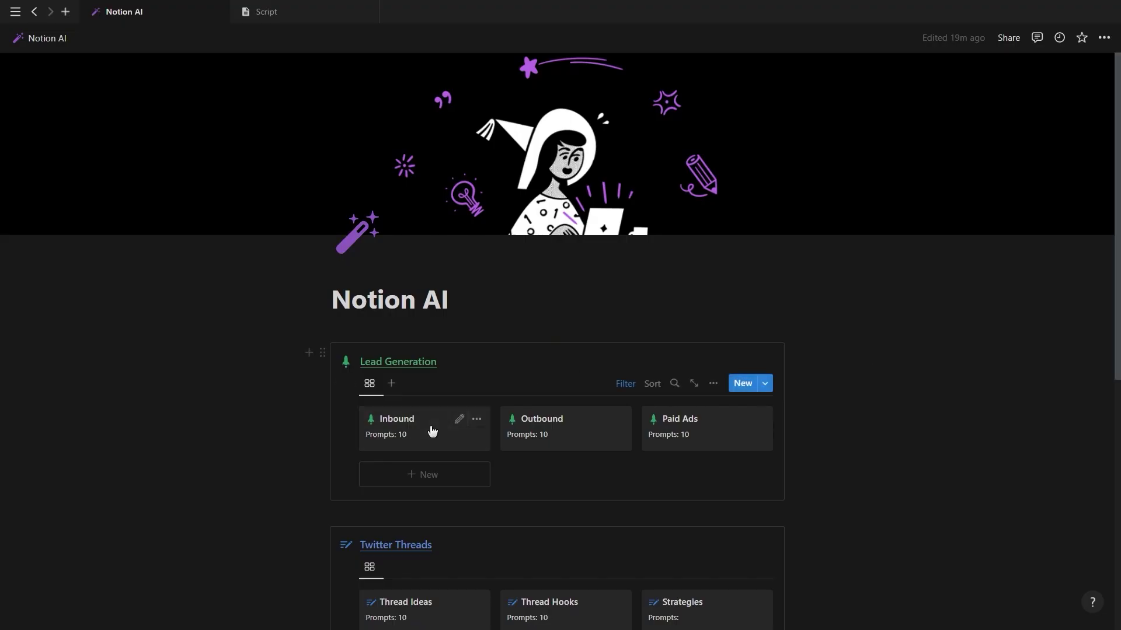
- On the Inbound page, generate an answer for the last prompt block, then undo it
left_click(432, 431)
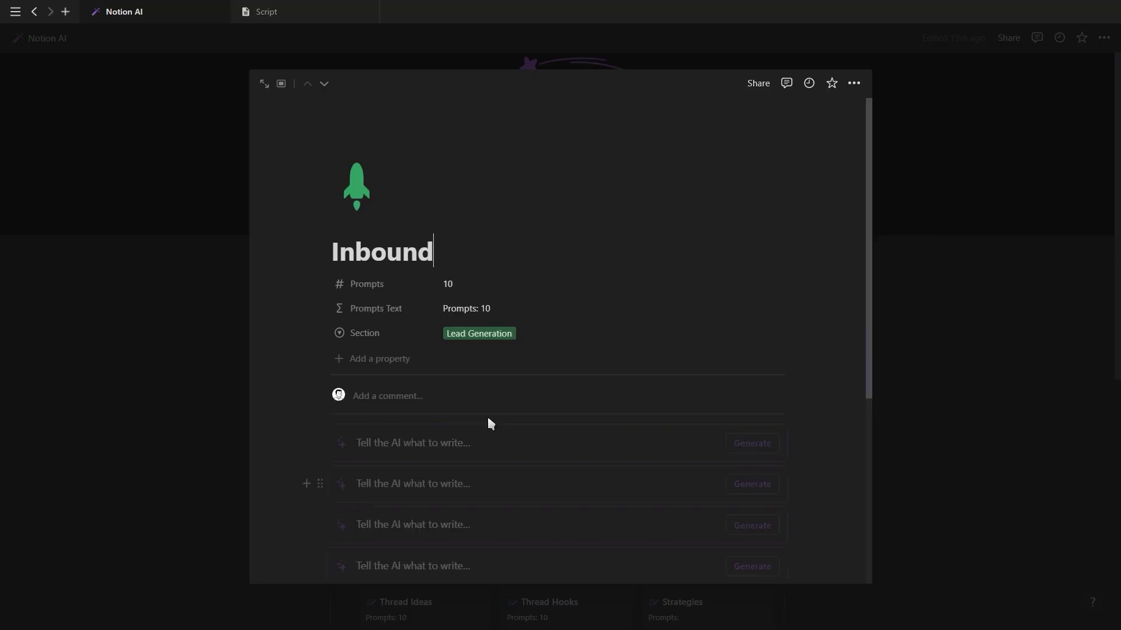
left_click_drag(868, 363, 866, 523)
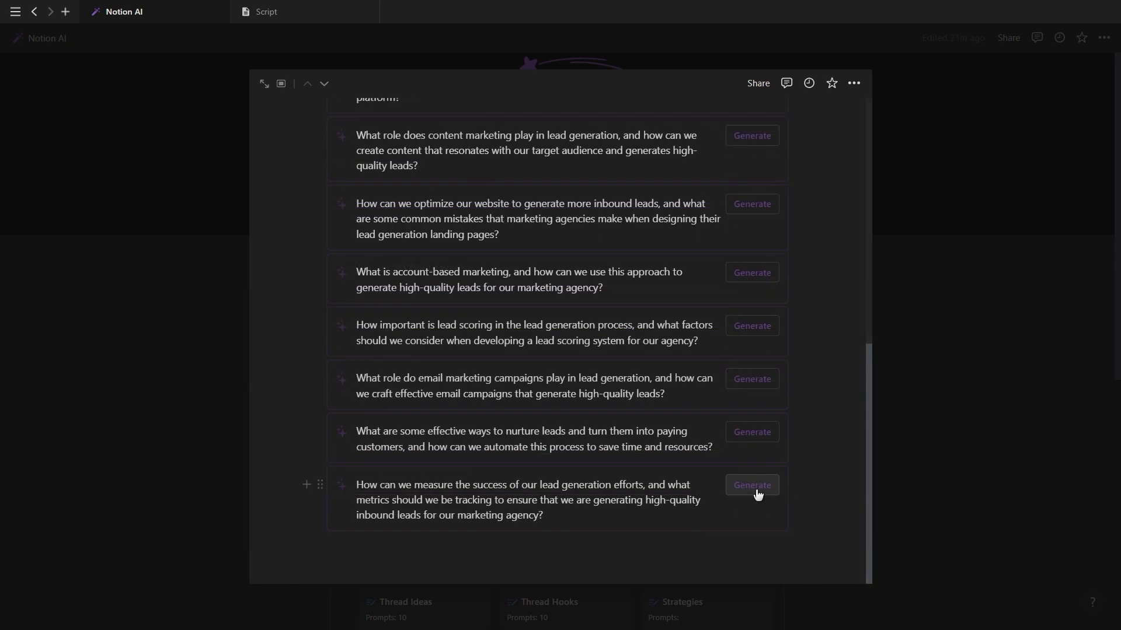
left_click(753, 487)
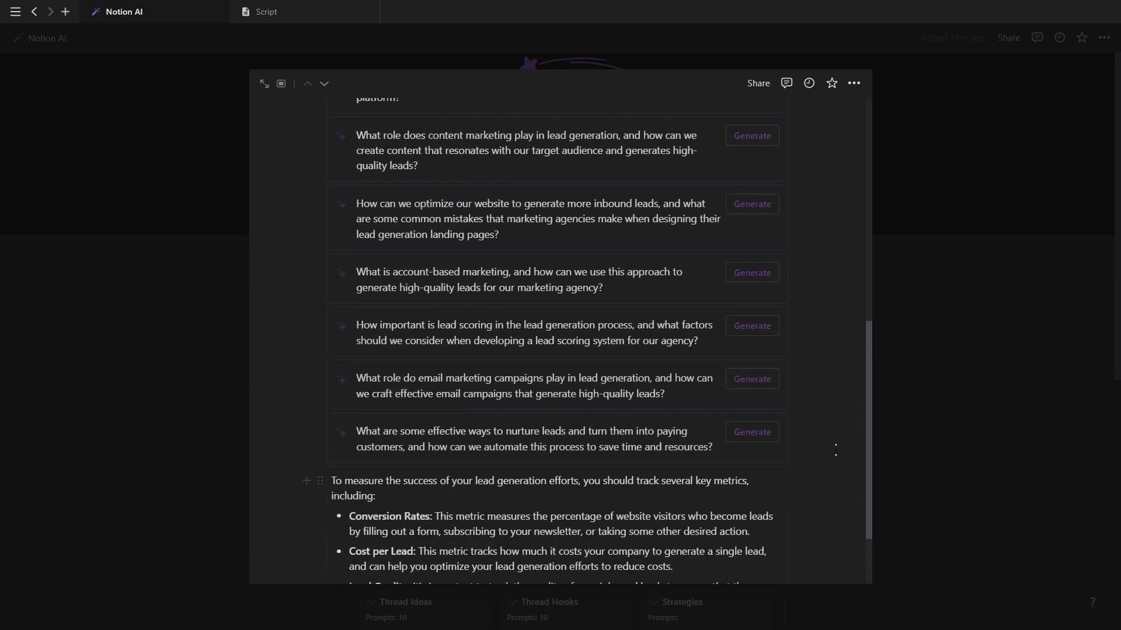
scroll(850, 414, "down", 3)
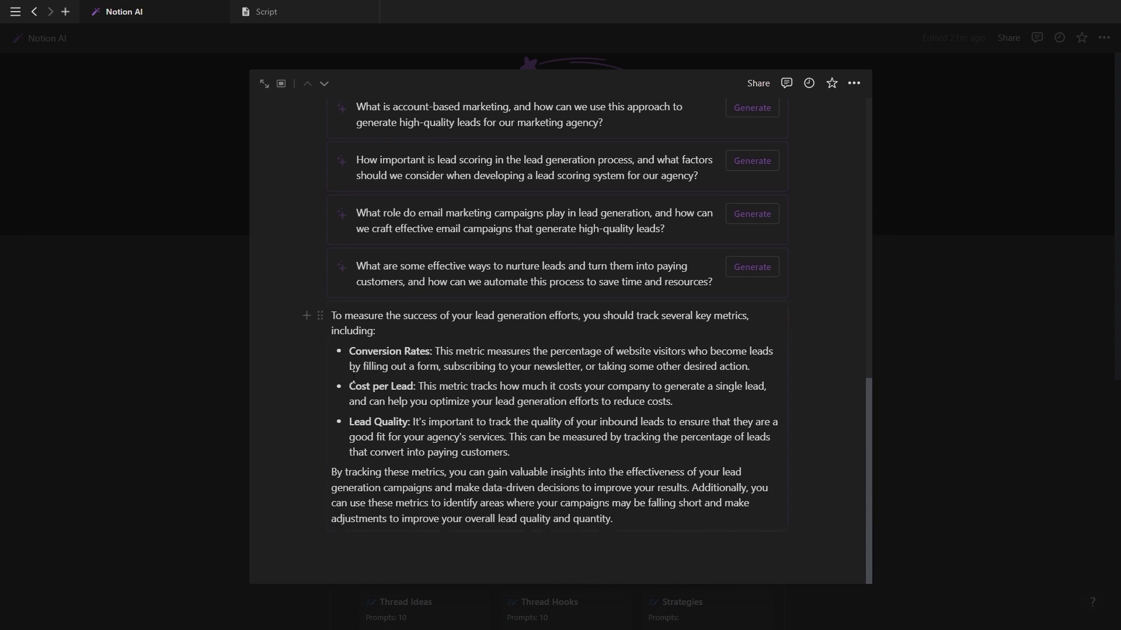
left_click_drag(282, 322, 819, 451)
key("ctrl+z")
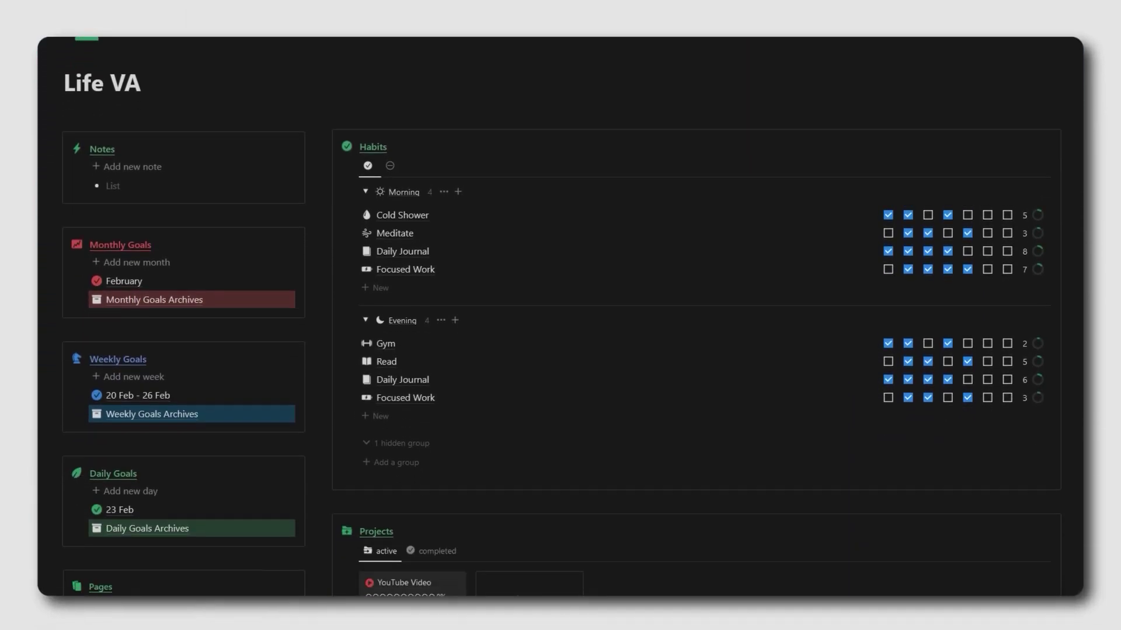
scroll(560, 315, "down", 5)
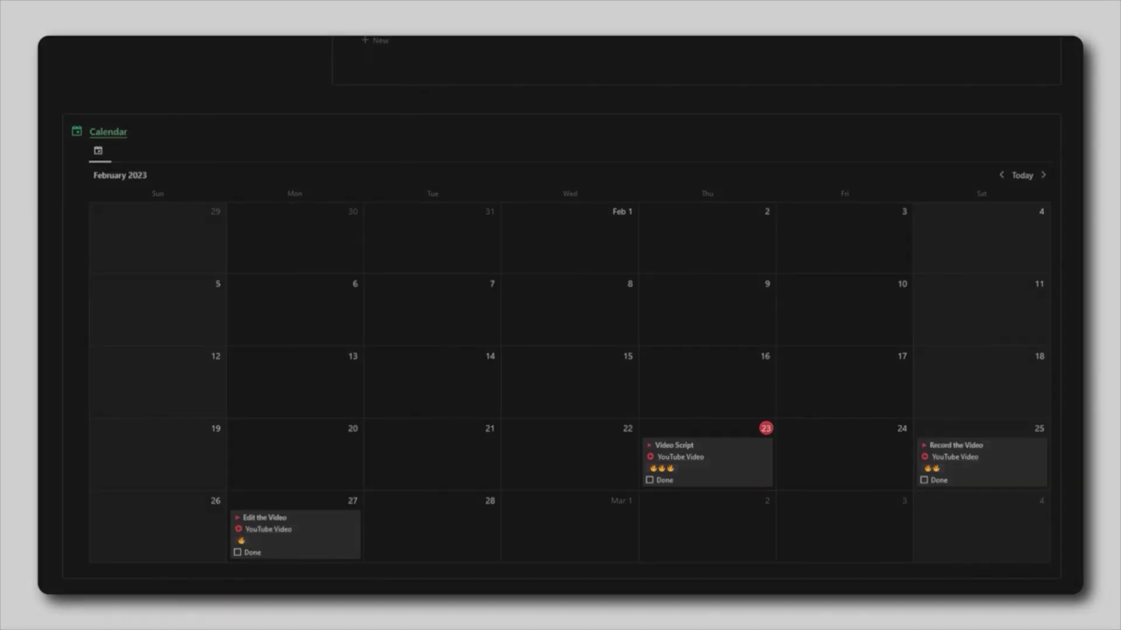